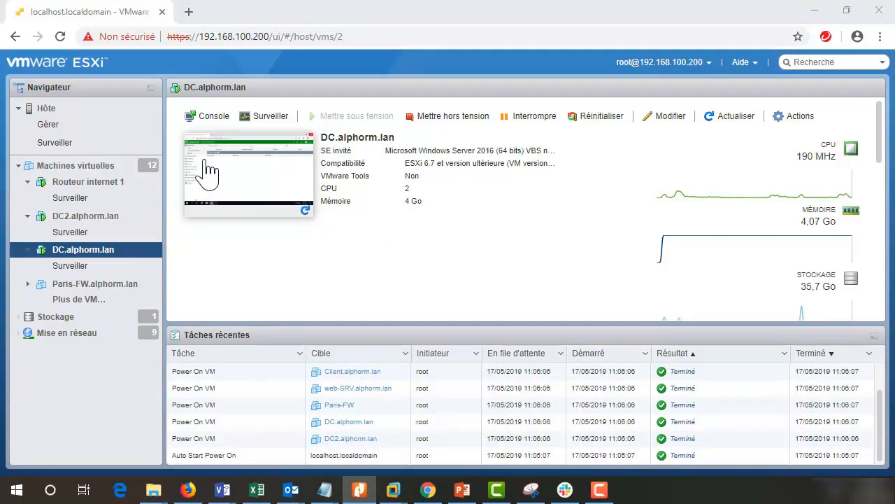
Step: Open the DC.alphorm.lan VM console full-screen and launch Google Chrome on its desktop
{"action": "left_click", "coordinate": [246, 189]}
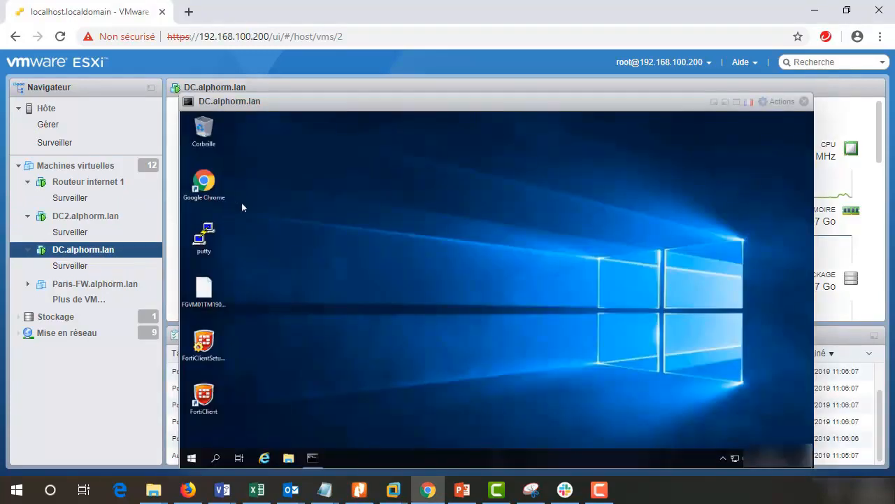
{"action": "left_click", "coordinate": [750, 102]}
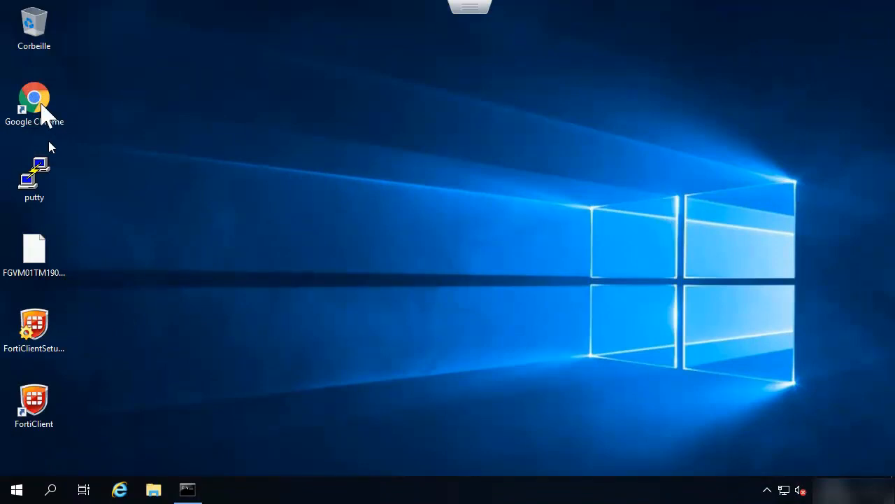
{"action": "double_click", "coordinate": [21, 100]}
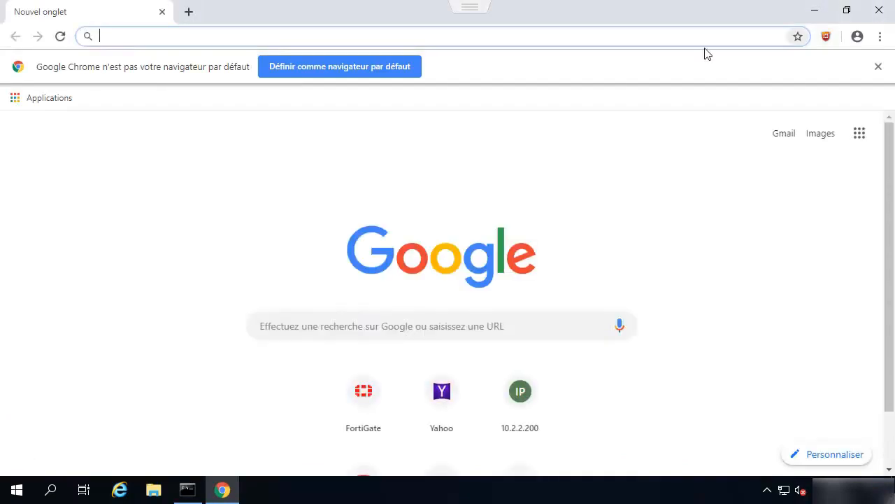
Step: Log in to the FortiGate web interface at 192.168.1.99 as admin with the administrator password
{"action": "left_click", "coordinate": [384, 408]}
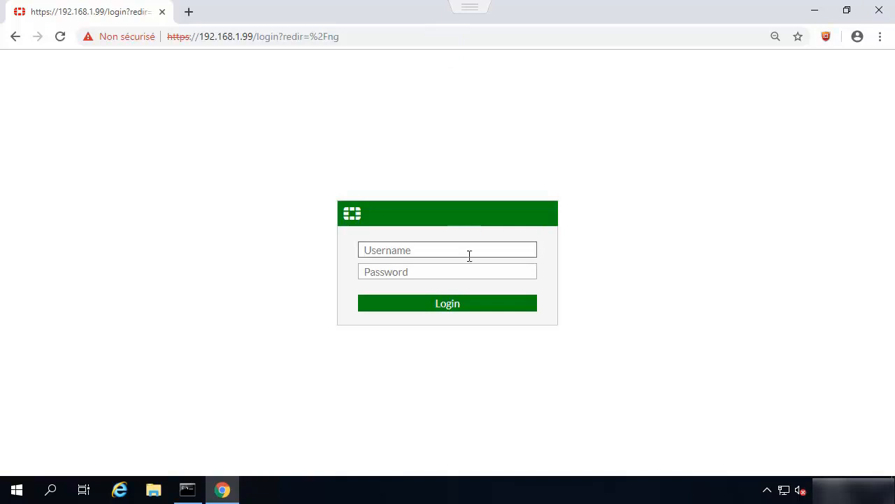
{"action": "type", "text": "admin"}
{"action": "key", "text": "Tab"}
{"action": "type", "text": "***"}
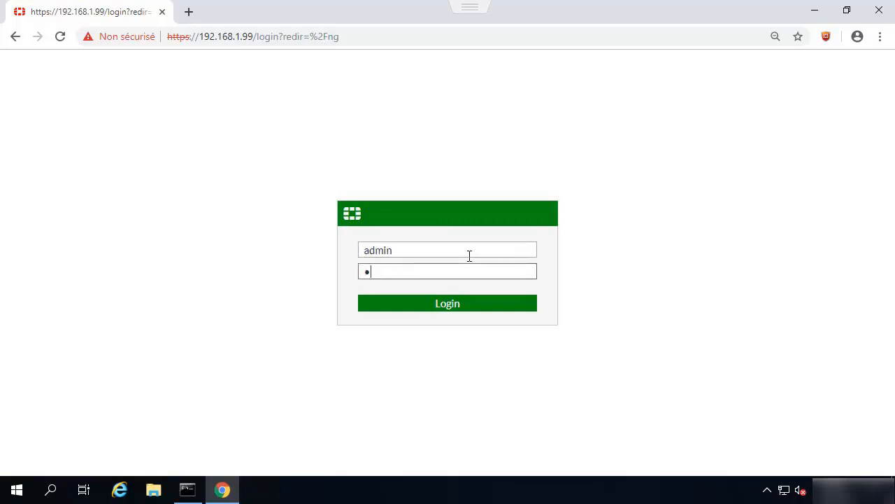
{"action": "type", "text": "********"}
{"action": "key", "text": "Return"}
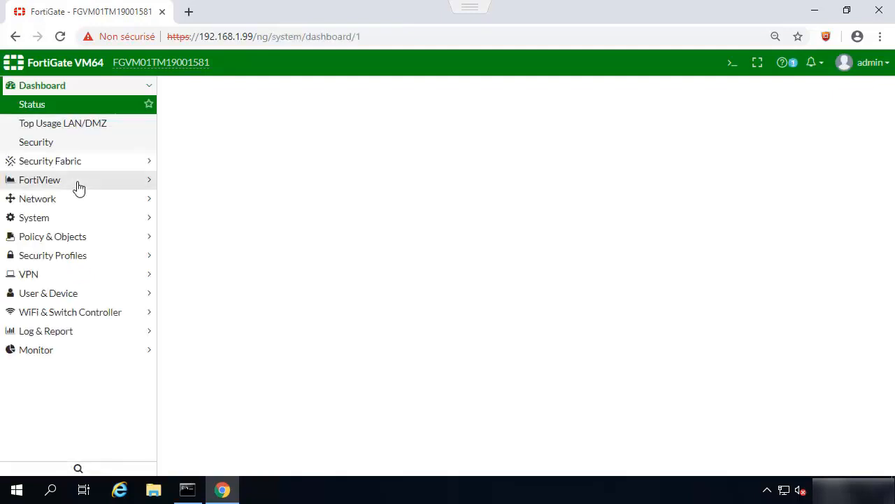
Step: Go to VPN > IPsec Tunnels and start a new tunnel in the IPsec Wizard
{"action": "left_click", "coordinate": [31, 276]}
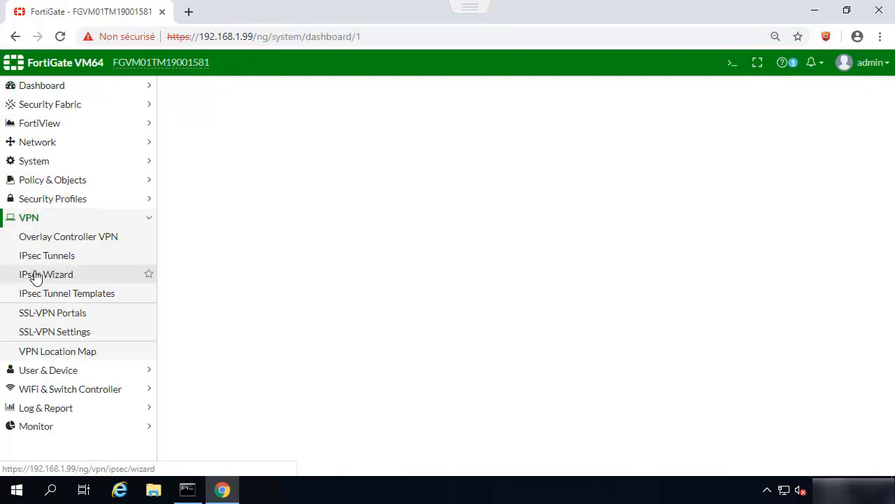
{"action": "left_click", "coordinate": [35, 275]}
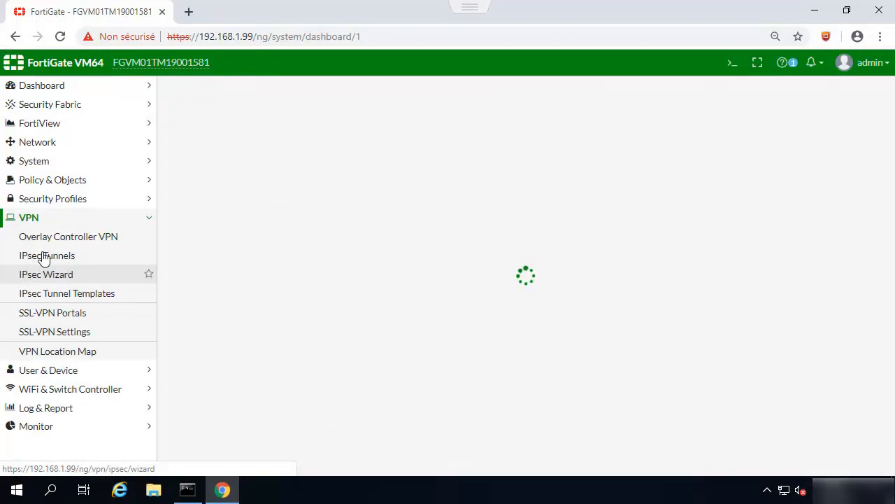
{"action": "left_click", "coordinate": [39, 259]}
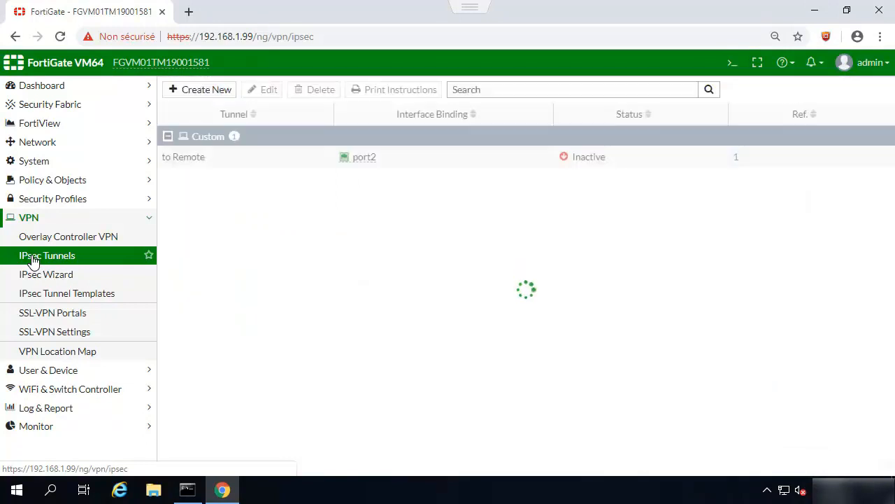
{"action": "left_click", "coordinate": [205, 91]}
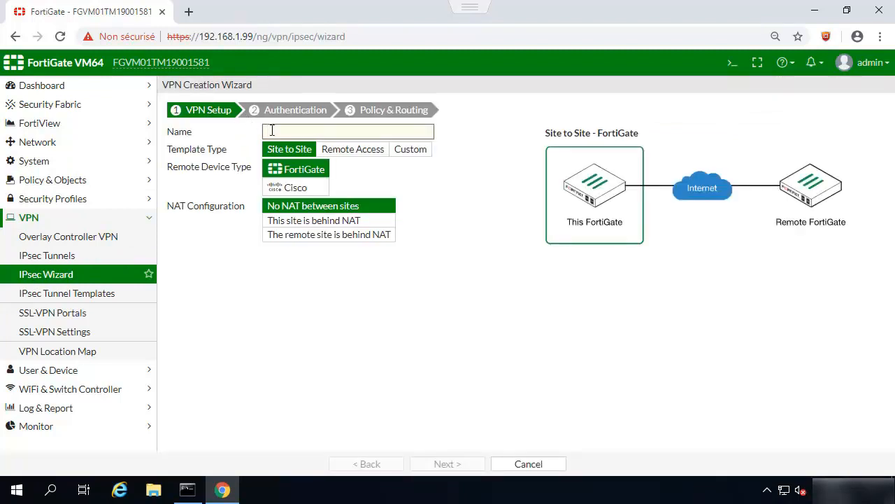
Step: Name the tunnel Fclient, template Remote Access, Client-based with FortiClient as remote device
{"action": "type", "text": "Fclient"}
{"action": "left_click_drag", "start_coordinate": [297, 131], "coordinate": [261, 131]}
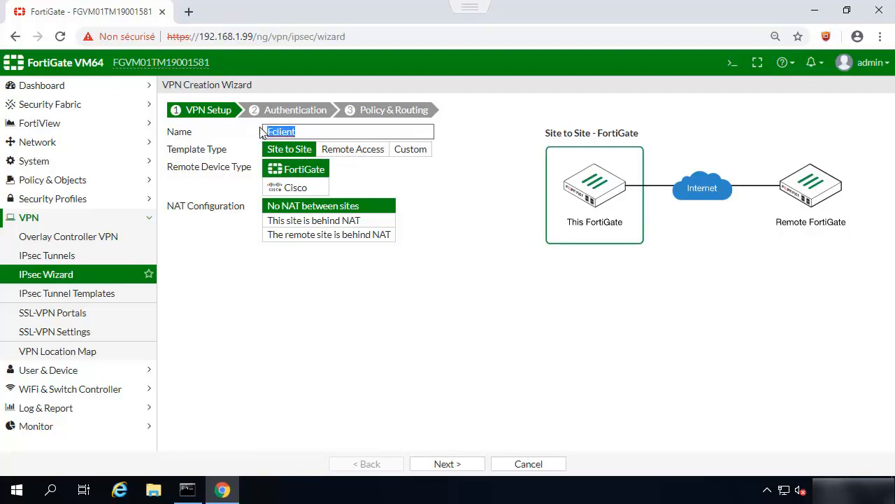
{"action": "left_click", "coordinate": [352, 154]}
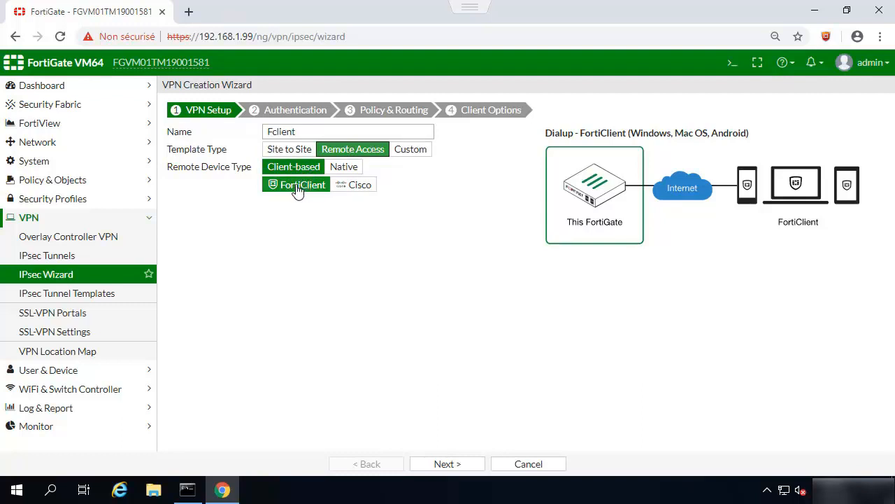
{"action": "left_click", "coordinate": [354, 194]}
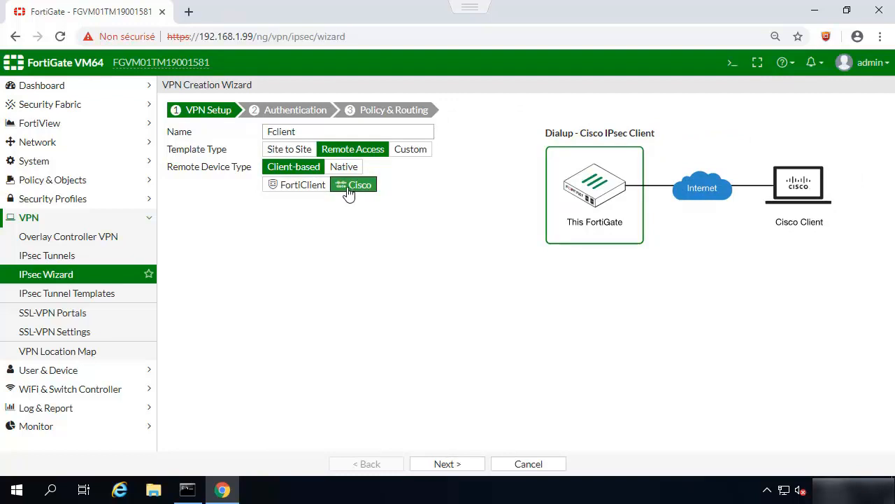
{"action": "left_click", "coordinate": [279, 190]}
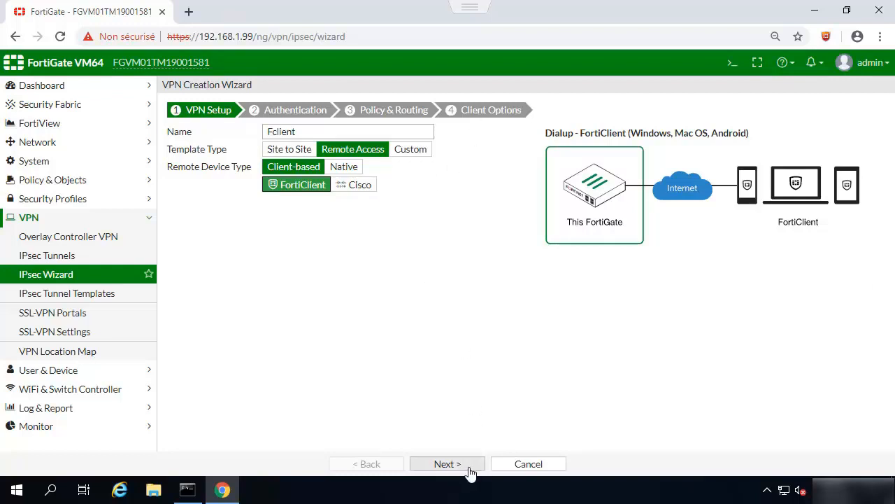
{"action": "left_click", "coordinate": [448, 464]}
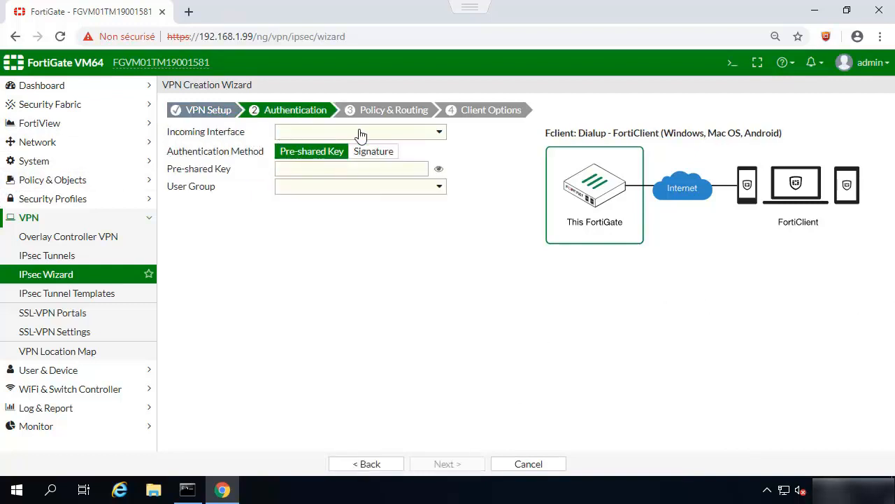
Step: Set port2 as the incoming interface and enter the pre-shared key
{"action": "left_click", "coordinate": [310, 136]}
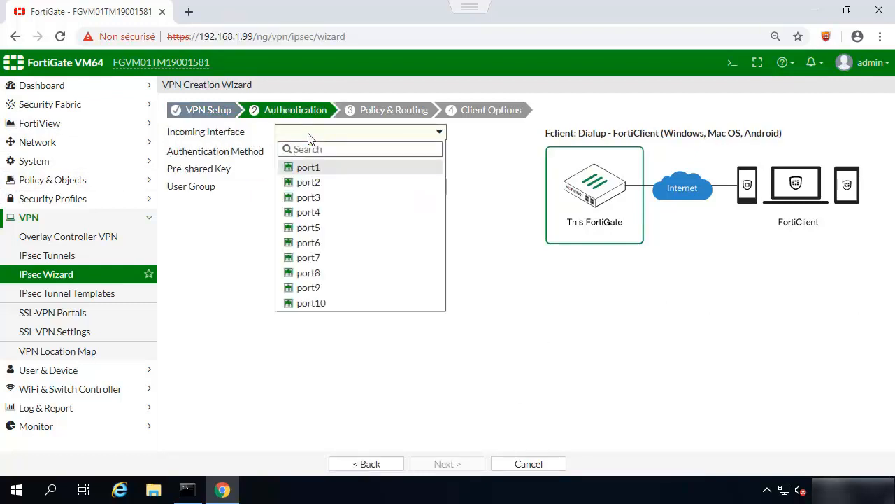
{"action": "left_click", "coordinate": [310, 181]}
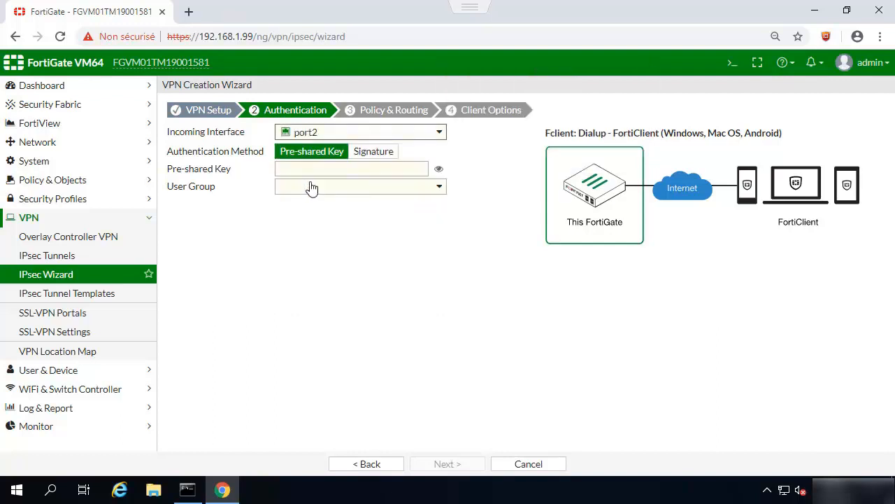
{"action": "mouse_move", "coordinate": [303, 138]}
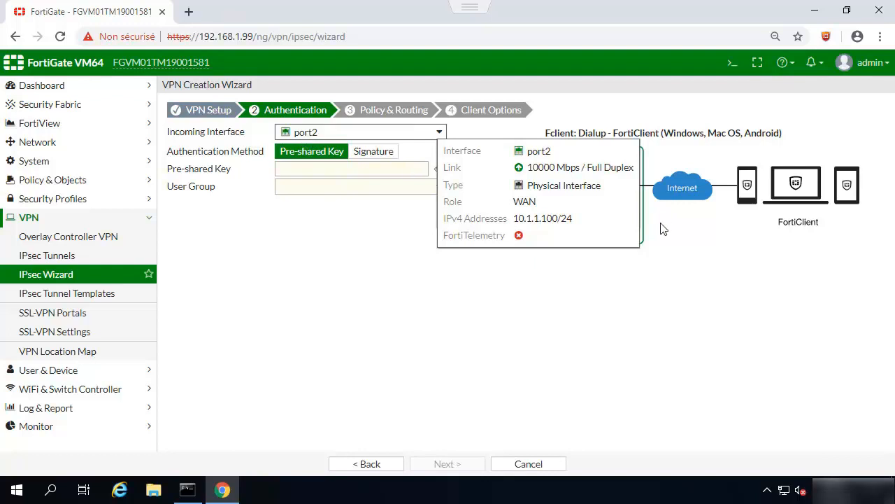
{"action": "left_click", "coordinate": [341, 172]}
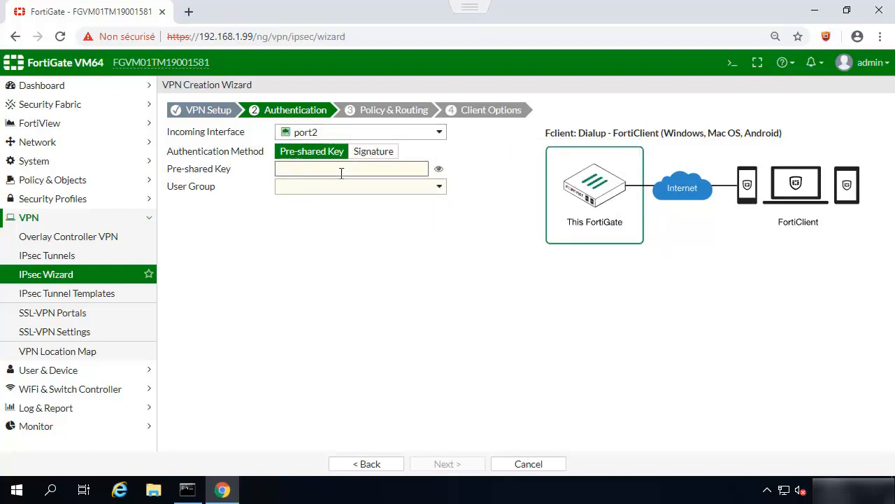
{"action": "type", "text": "f"}
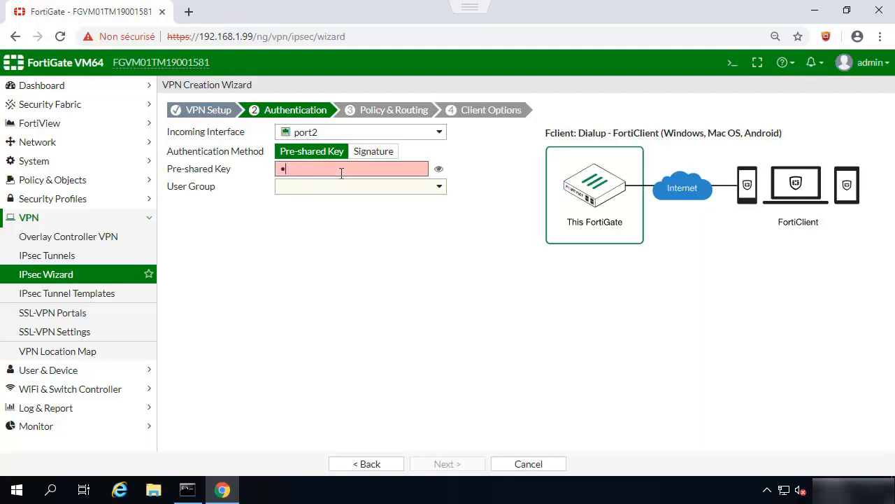
{"action": "type", "text": "ortinet"}
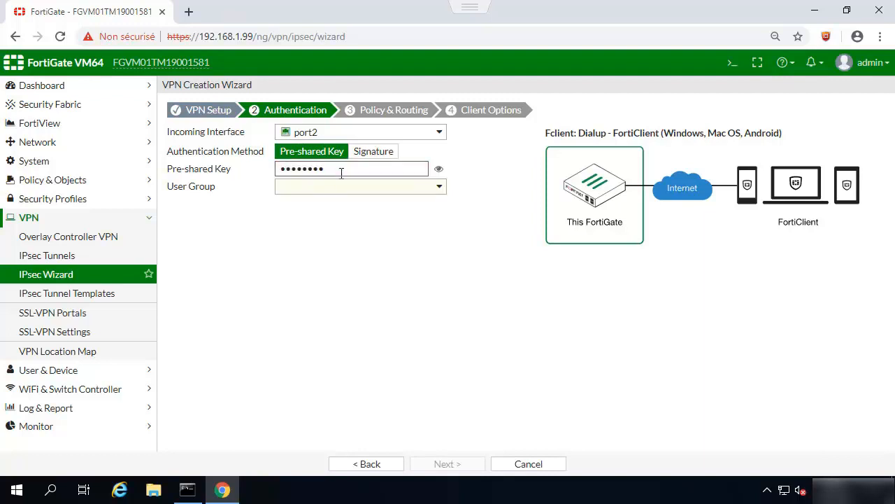
{"action": "left_click", "coordinate": [438, 169]}
{"action": "left_click", "coordinate": [439, 170]}
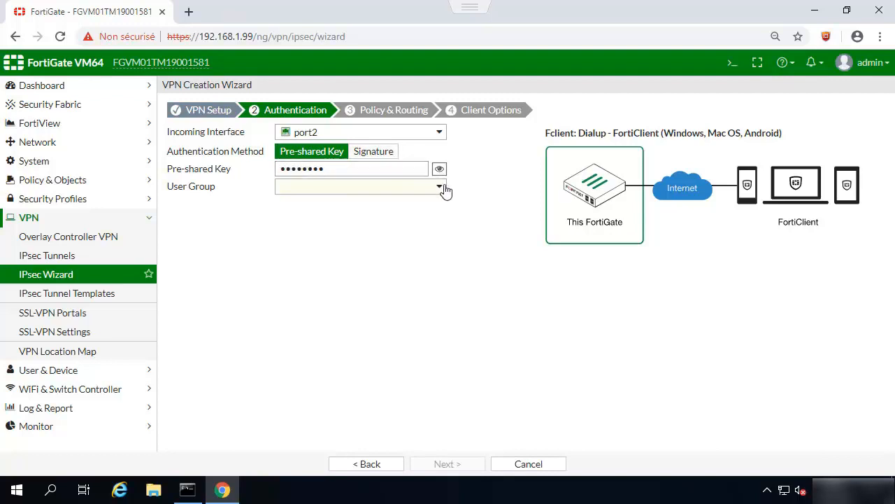
Step: Assign the Internet user group for authentication and advance to Policy & Routing
{"action": "left_click", "coordinate": [445, 190]}
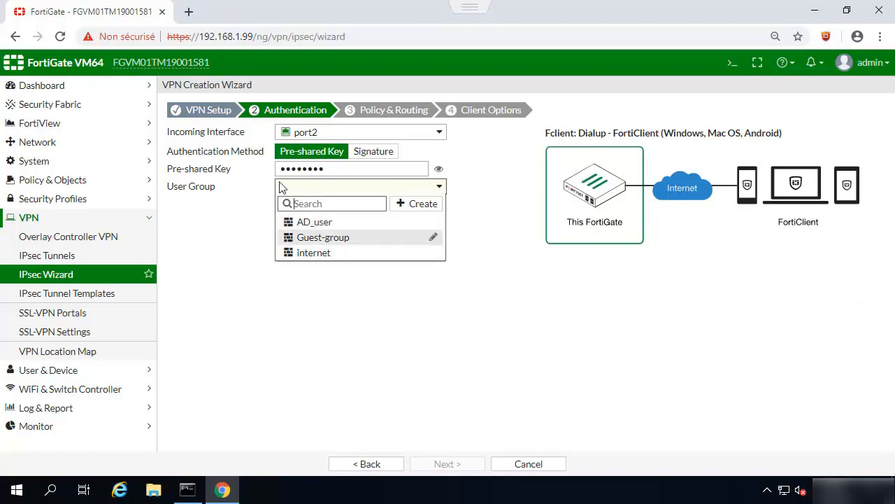
{"action": "mouse_move", "coordinate": [306, 257]}
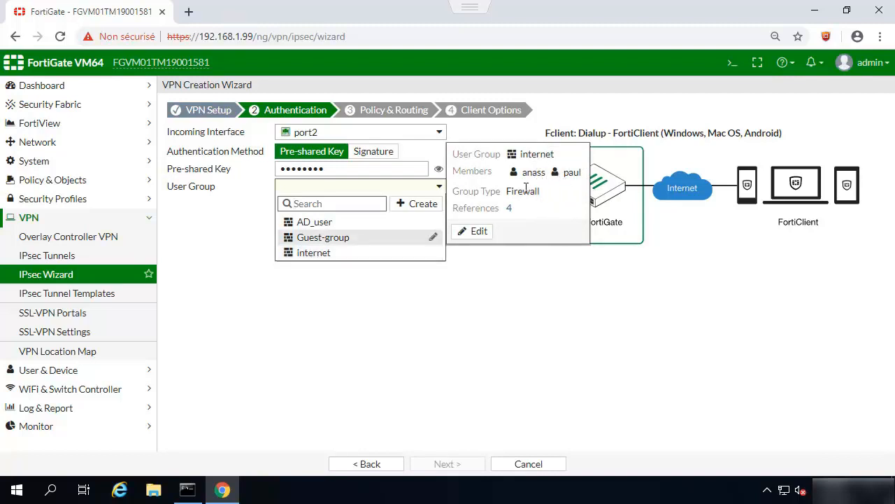
{"action": "left_click", "coordinate": [304, 253]}
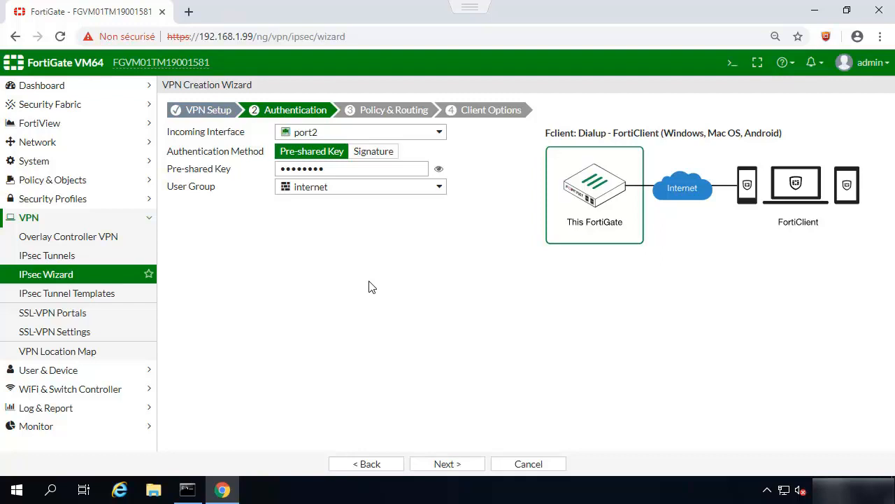
{"action": "left_click", "coordinate": [452, 464]}
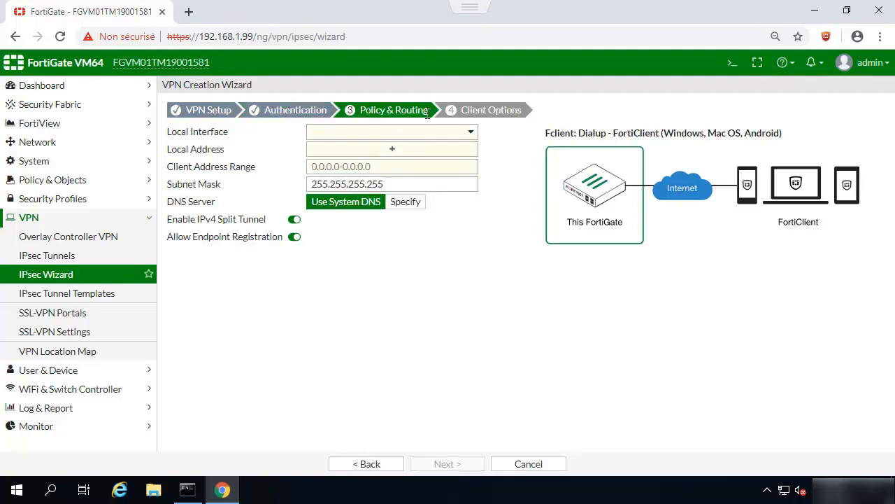
Step: Set local interface port1 and local address DC for the tunnel
{"action": "left_click", "coordinate": [473, 133]}
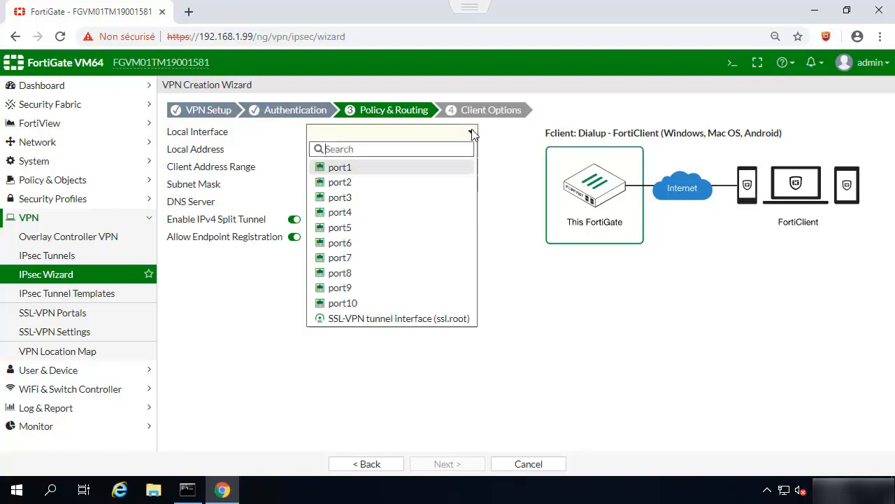
{"action": "left_click", "coordinate": [345, 169]}
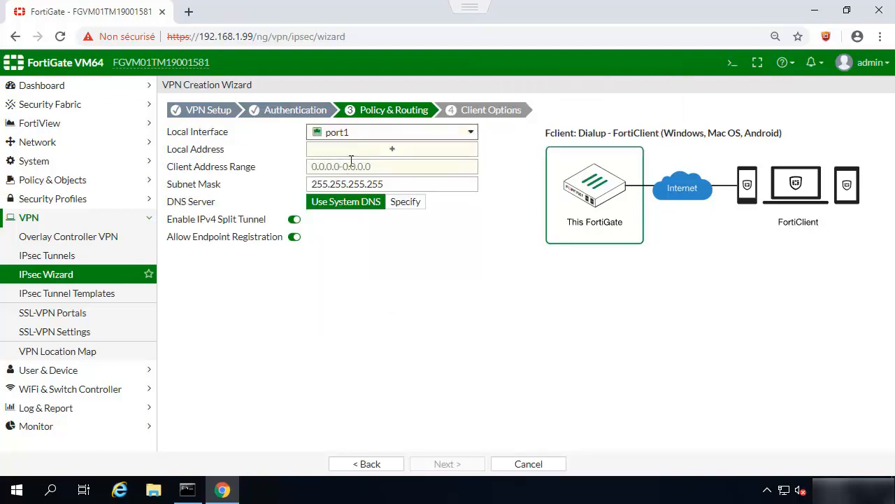
{"action": "left_click", "coordinate": [390, 149]}
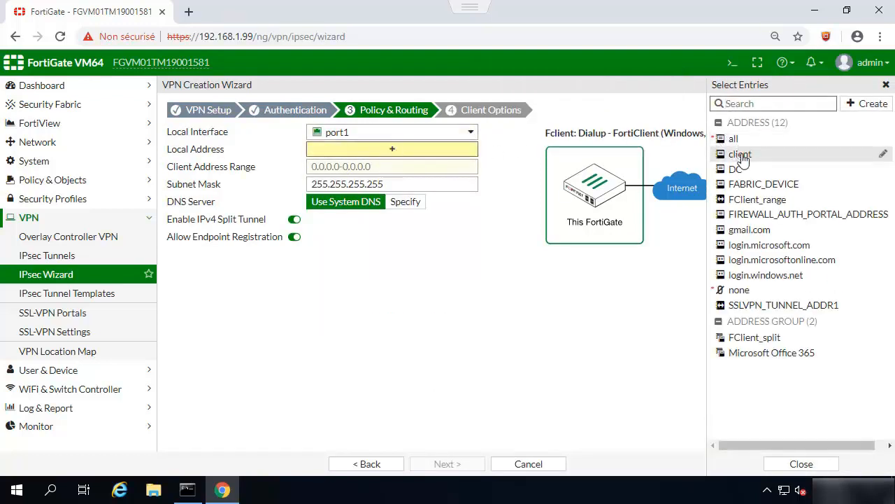
{"action": "left_click", "coordinate": [739, 170]}
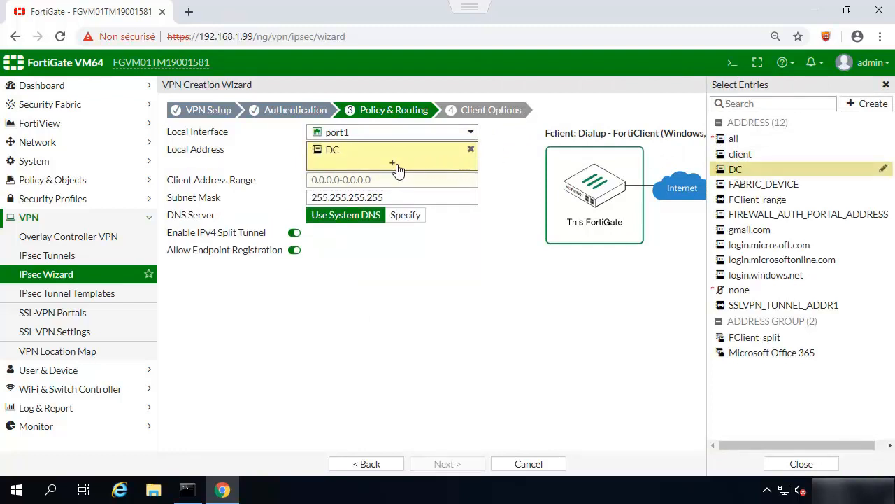
Step: Enter client range 172.20.1.1-172.20.1.5, mask 255.255.255.0, and disable Allow Endpoint Registration
{"action": "left_click", "coordinate": [341, 180]}
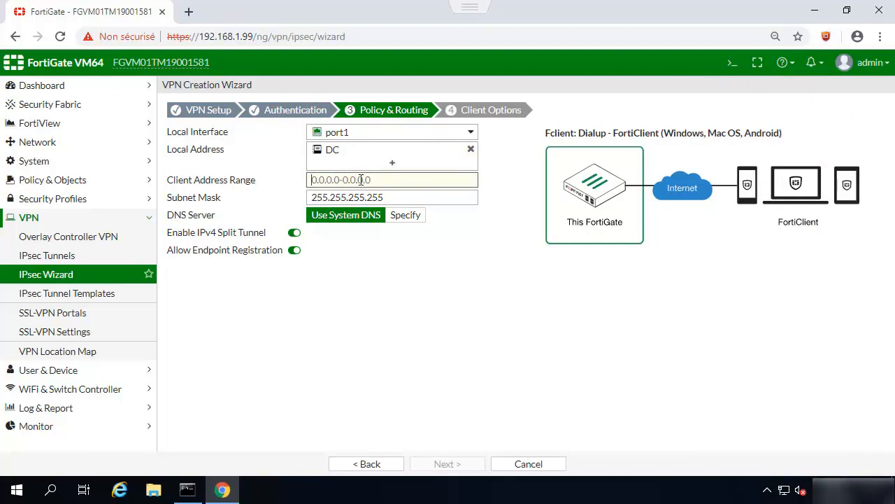
{"action": "type", "text": "172"}
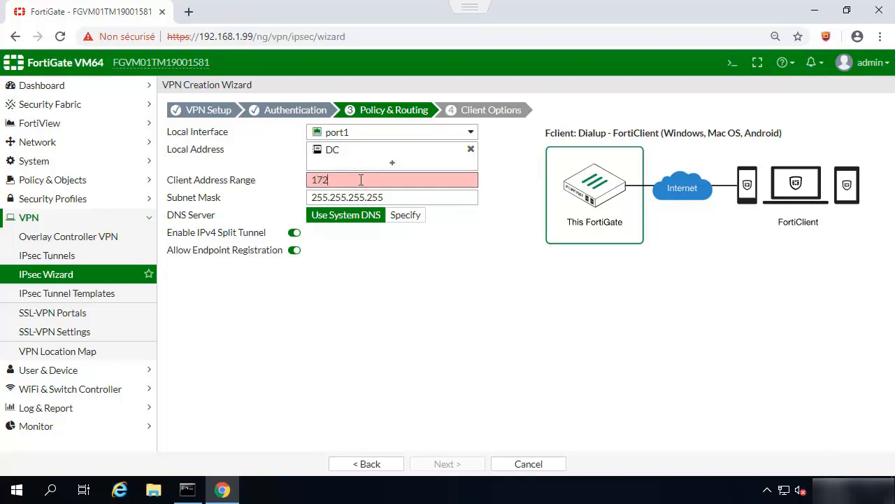
{"action": "type", "text": ".2"}
{"action": "type", "text": "0"}
{"action": "type", "text": ".1"}
{"action": "type", "text": ".1"}
{"action": "type", "text": "-172"}
{"action": "type", "text": ".20."}
{"action": "type", "text": "2"}
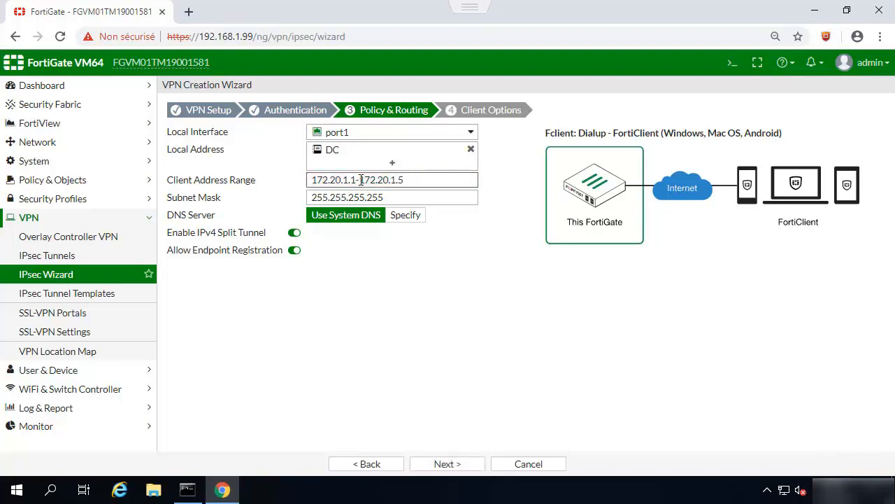
{"action": "left_click", "coordinate": [396, 197]}
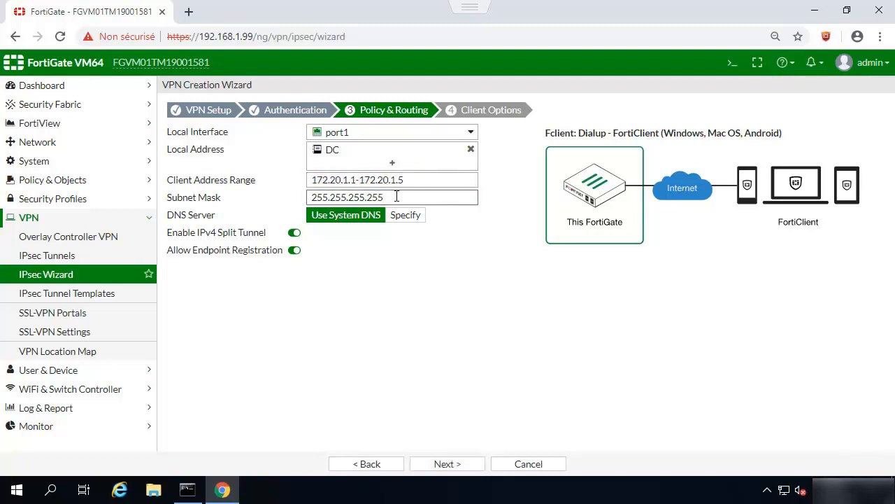
{"action": "key", "text": "BackSpace"}
{"action": "key", "text": "BackSpace"}
{"action": "key", "text": "BackSpace"}
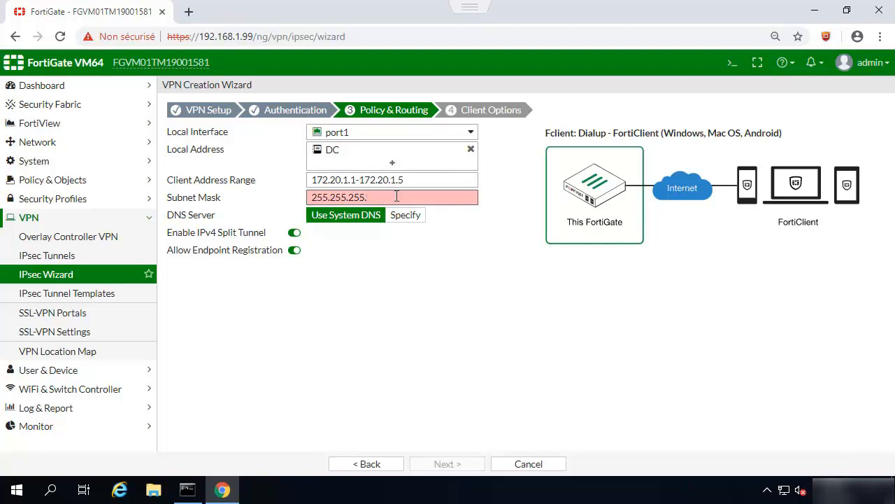
{"action": "key", "text": "BackSpace"}
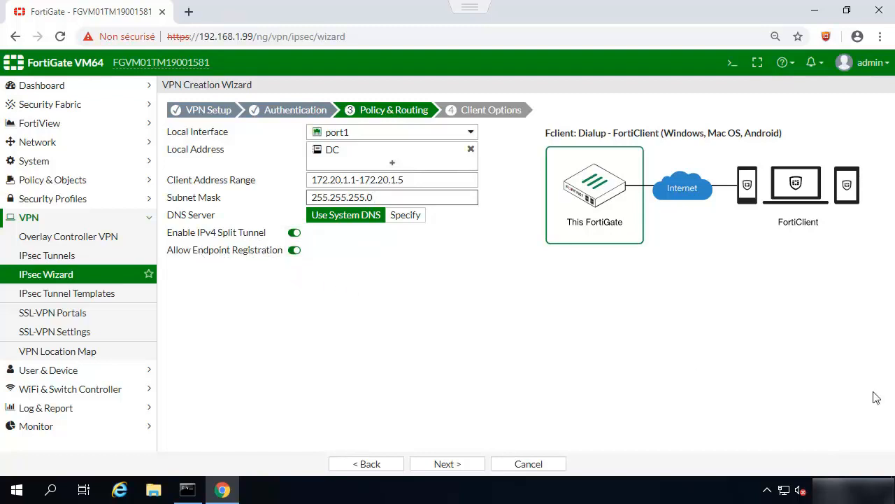
{"action": "left_click", "coordinate": [295, 250]}
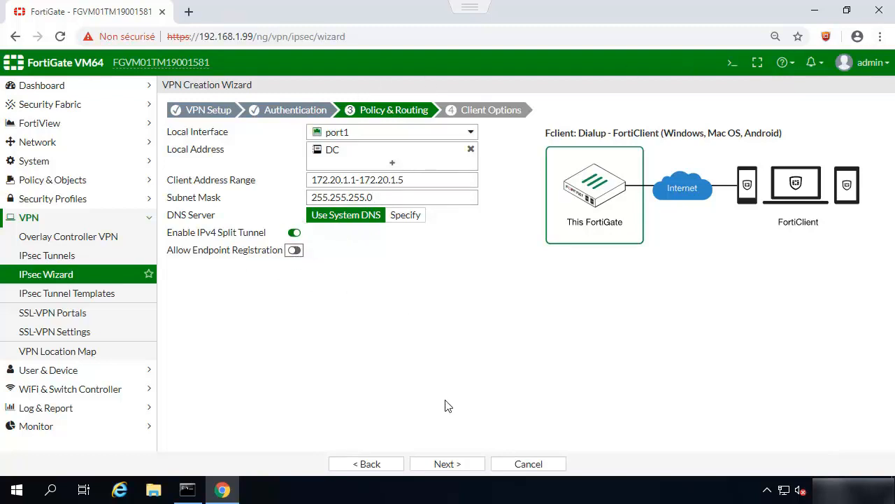
Step: Finish the wizard to create the Fclient dial-up tunnel and show the tunnel list
{"action": "left_click", "coordinate": [441, 465]}
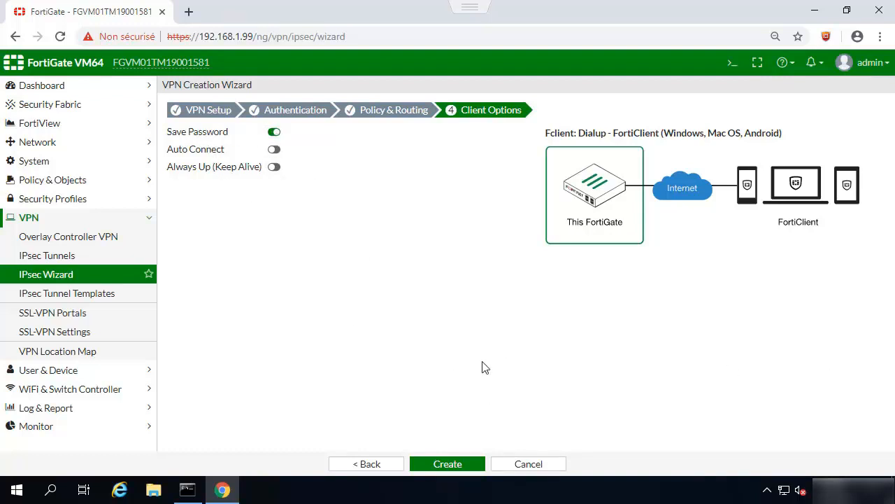
{"action": "left_click", "coordinate": [442, 465]}
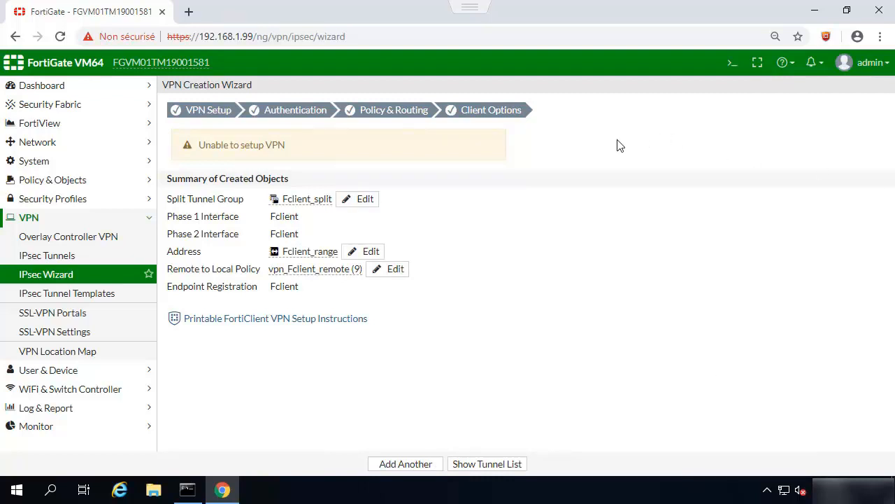
{"action": "left_click", "coordinate": [478, 467]}
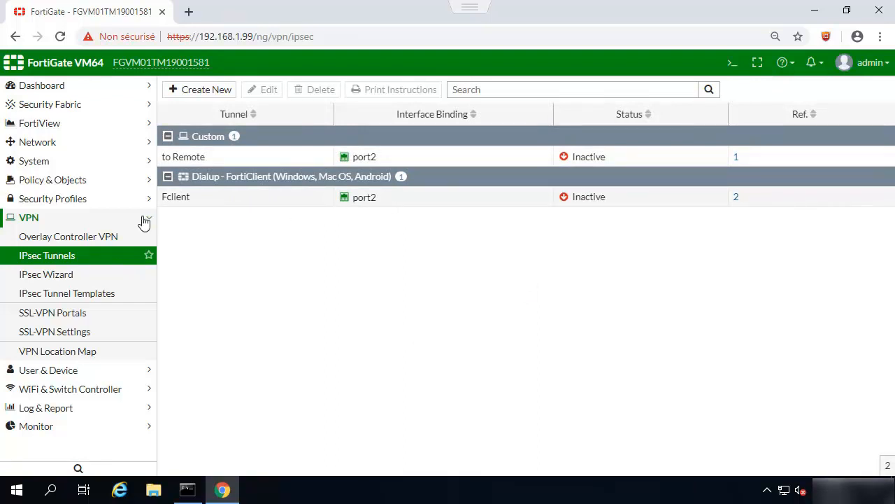
{"action": "left_click", "coordinate": [202, 198]}
{"action": "left_click", "coordinate": [263, 90]}
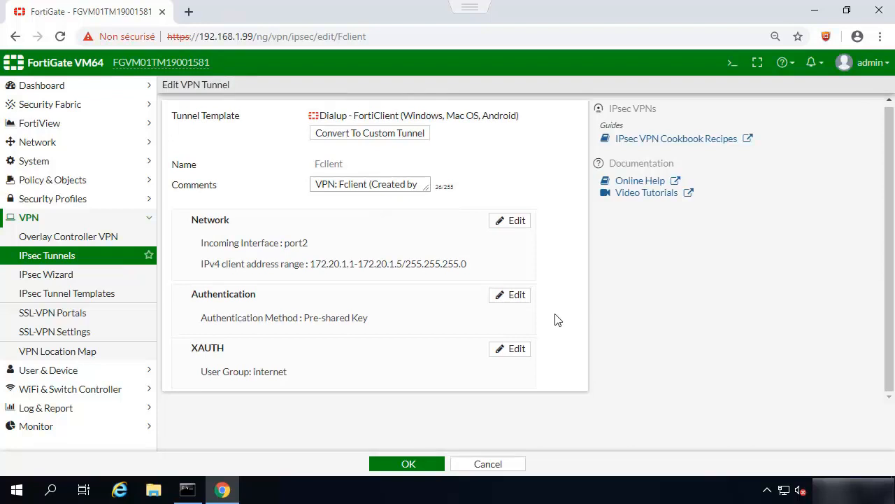
{"action": "left_click", "coordinate": [513, 353]}
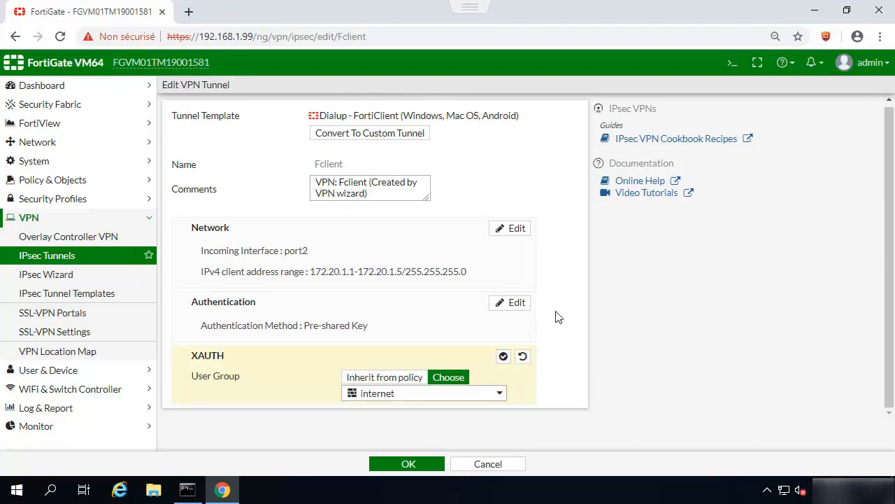
{"action": "left_click", "coordinate": [514, 229]}
{"action": "scroll", "coordinate": [564, 227], "scroll_direction": "down", "scroll_amount": 1}
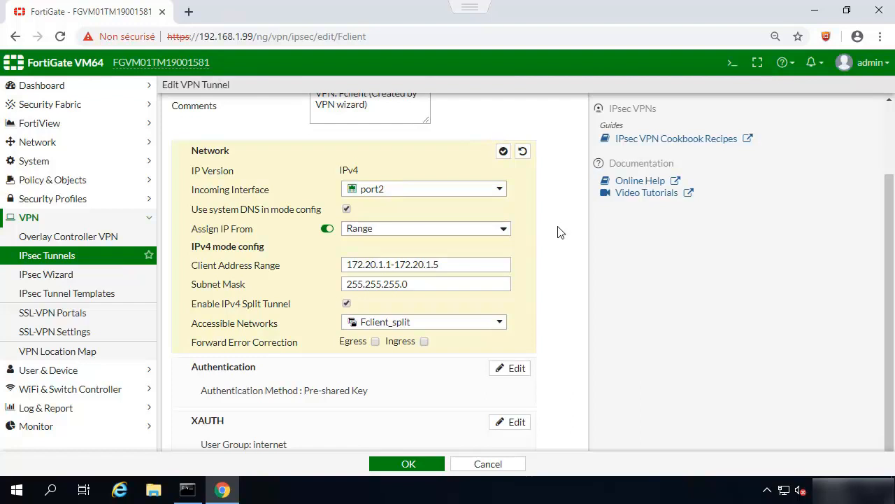
{"action": "left_click", "coordinate": [475, 466]}
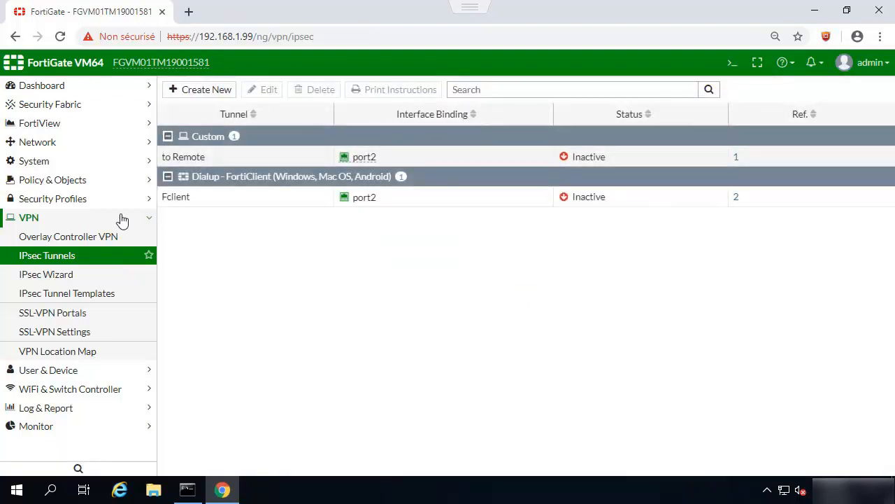
Step: Review IPv4 policy vpn_Fclient_remote allowing Fclient_range to DC via port1 under Policy & Objects
{"action": "left_click", "coordinate": [47, 181]}
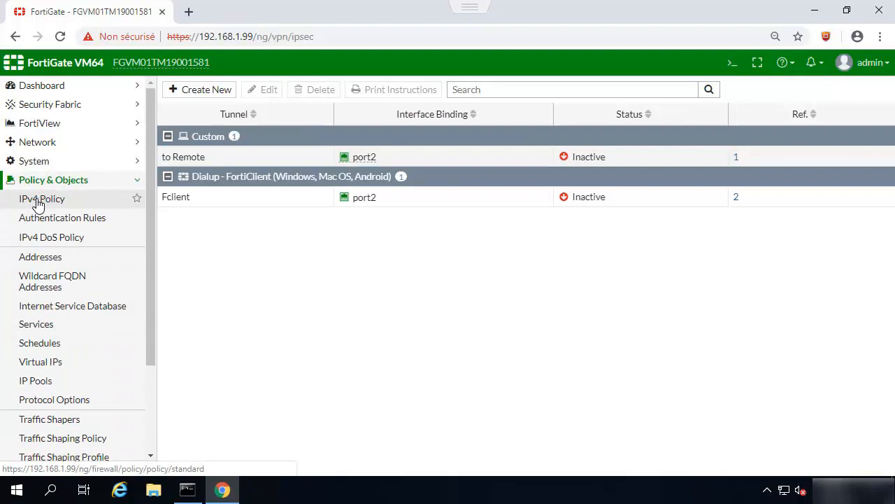
{"action": "left_click", "coordinate": [38, 202]}
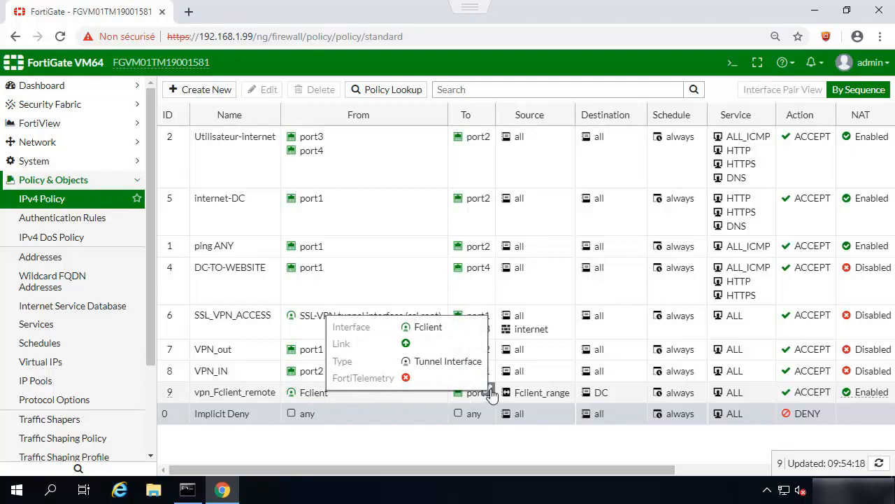
{"action": "mouse_move", "coordinate": [476, 398]}
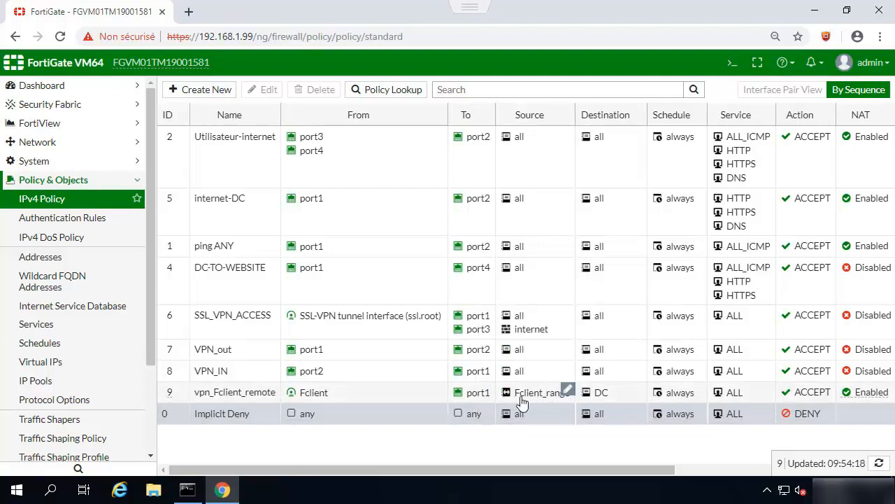
{"action": "mouse_move", "coordinate": [520, 397]}
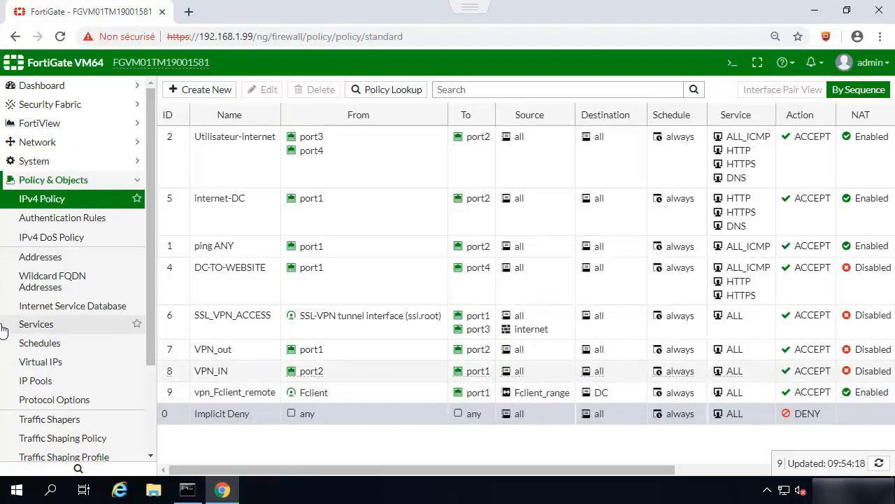
{"action": "left_click_drag", "start_coordinate": [156, 172], "coordinate": [150, 323]}
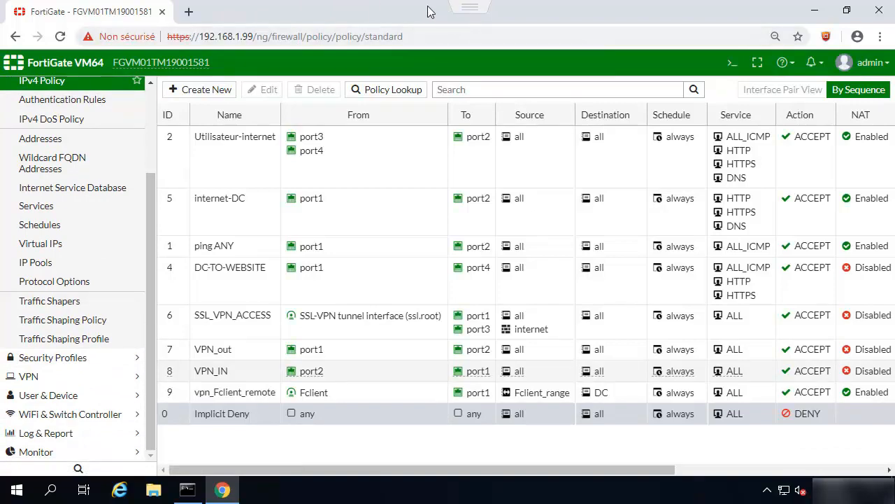
{"action": "key", "text": "Escape"}
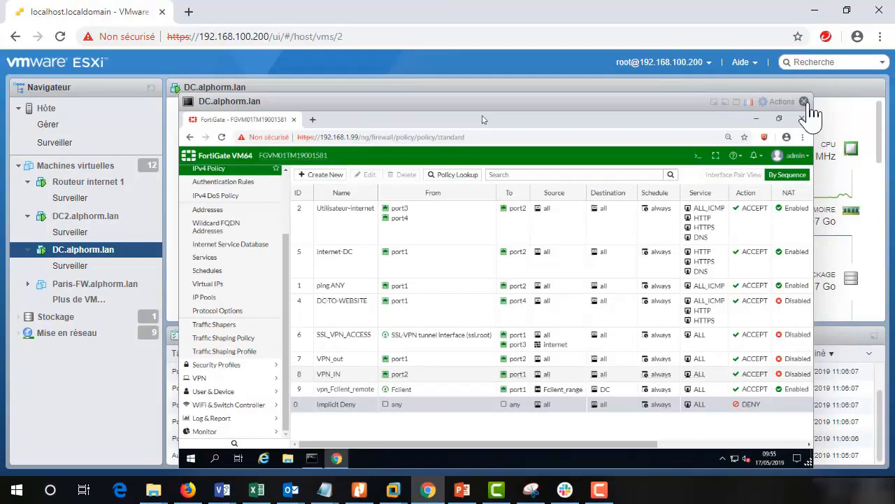
Step: Switch to the DC2.alphorm.lan console in full screen and launch FortiClient VPN
{"action": "left_click", "coordinate": [805, 102]}
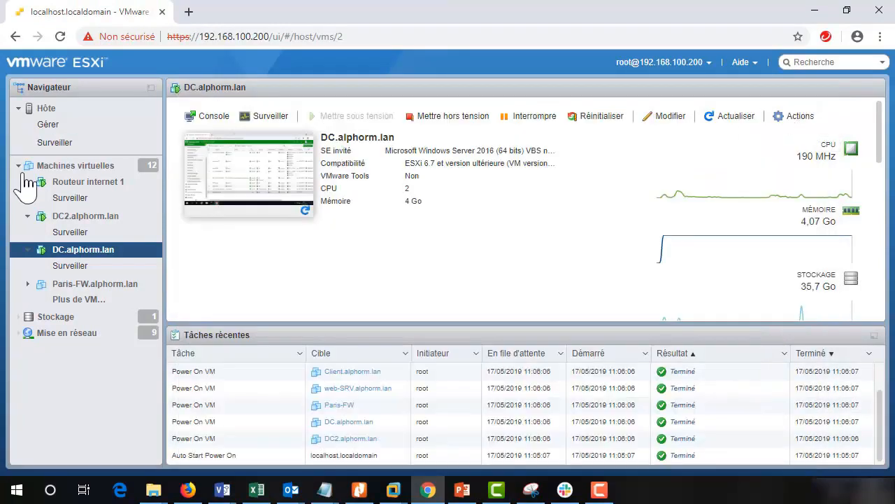
{"action": "left_click", "coordinate": [65, 217]}
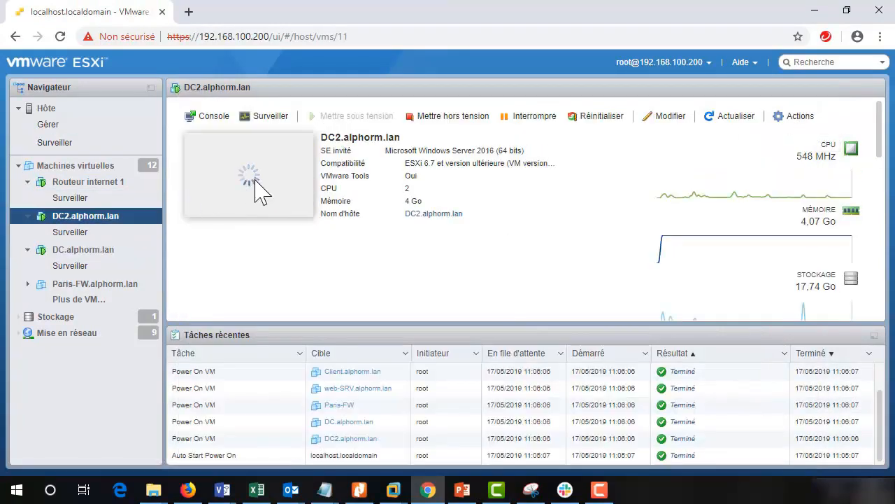
{"action": "left_click", "coordinate": [265, 188]}
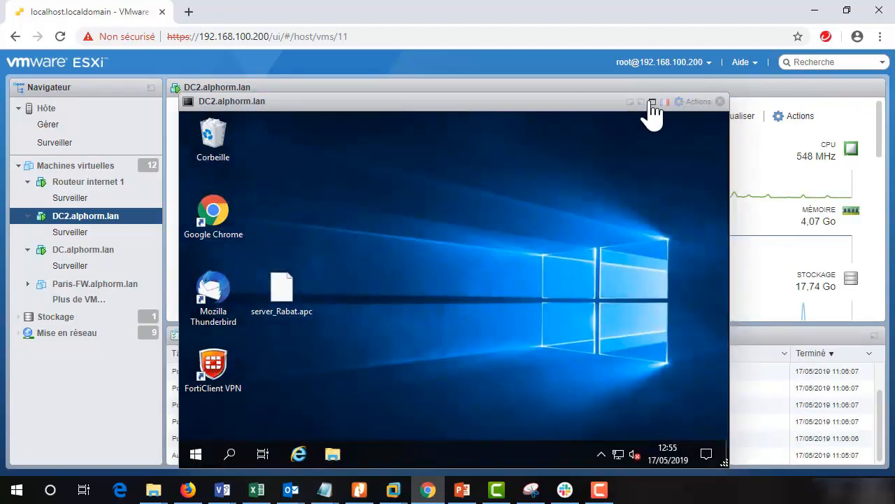
{"action": "left_click", "coordinate": [650, 103]}
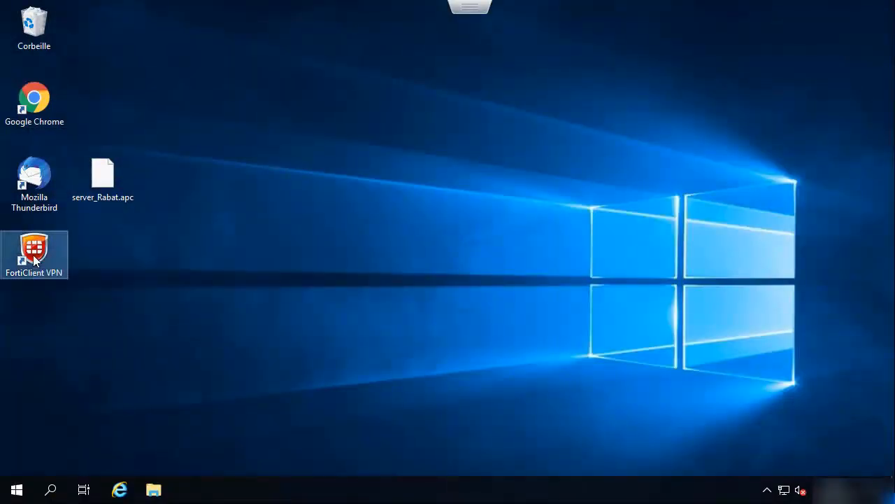
{"action": "double_click", "coordinate": [33, 255]}
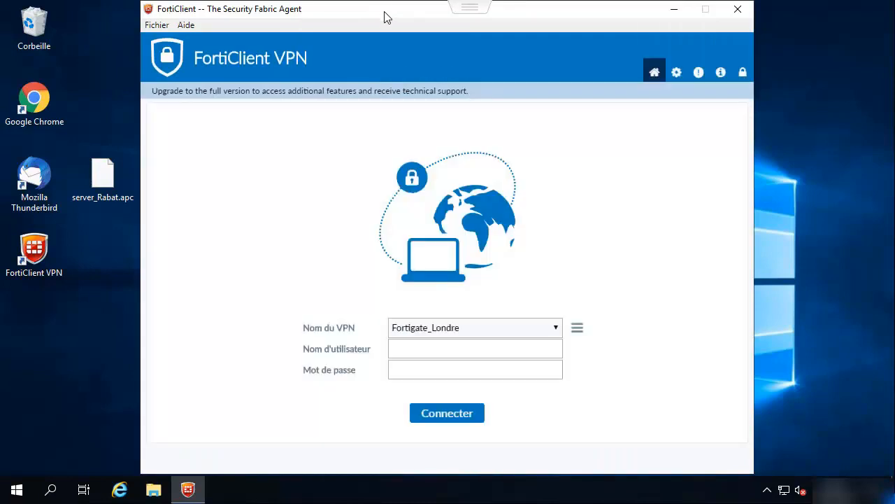
Step: Add a new IPsec VPN connection in FortiClient named VPN_IPSEC
{"action": "left_click", "coordinate": [577, 328]}
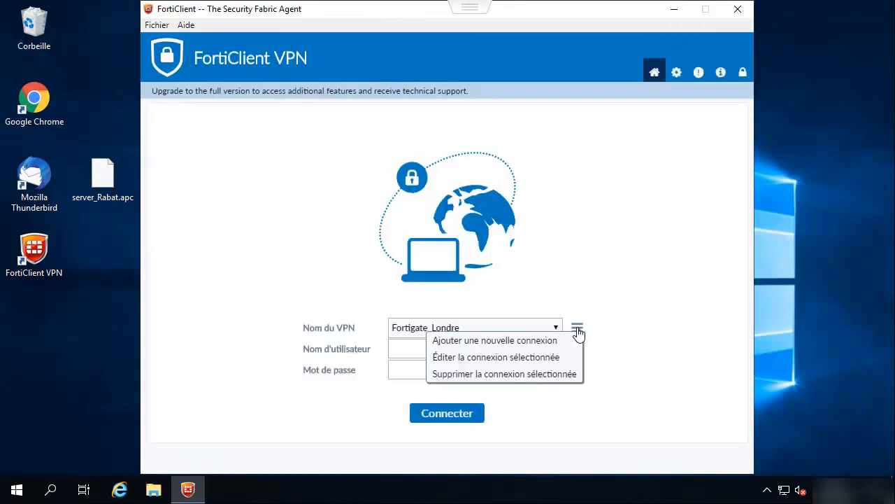
{"action": "left_click", "coordinate": [498, 348]}
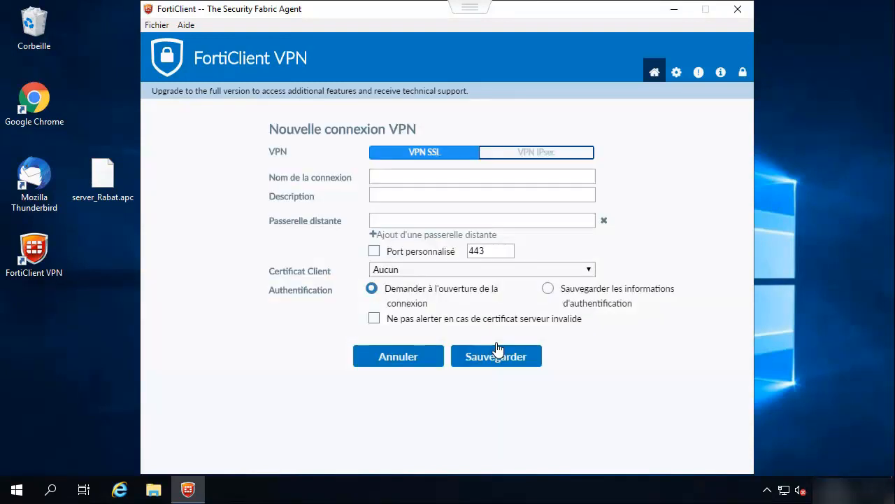
{"action": "left_click", "coordinate": [534, 156]}
{"action": "left_click", "coordinate": [467, 175]}
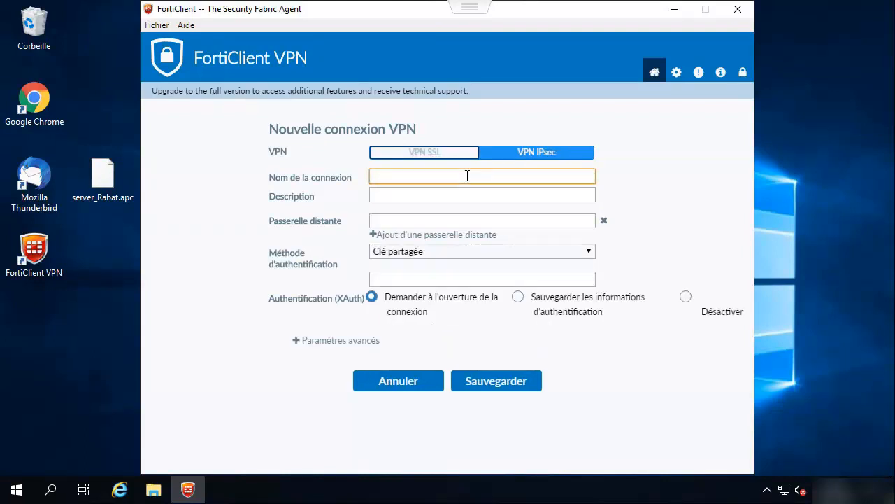
{"action": "type", "text": "VPN_IPSEC"}
Step: Set gateway 10.1.1.100, the pre-shared key and a saved username, then save the connection
{"action": "left_click", "coordinate": [382, 220]}
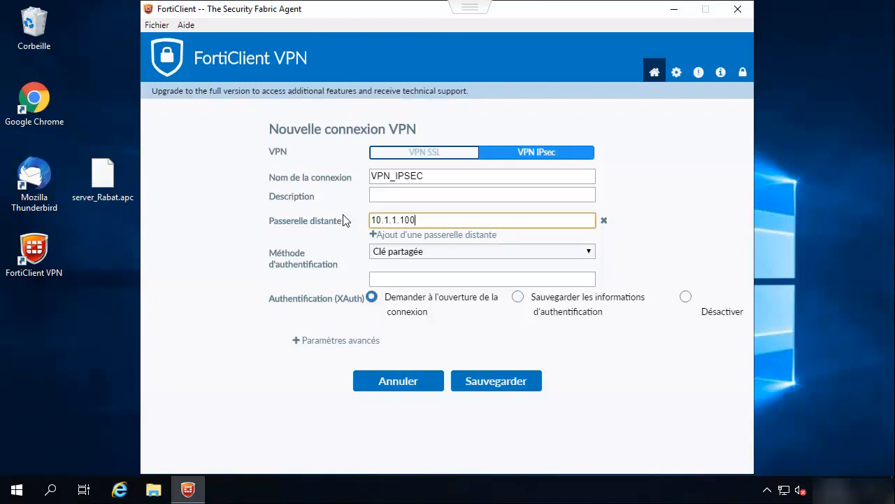
{"action": "left_click", "coordinate": [390, 279]}
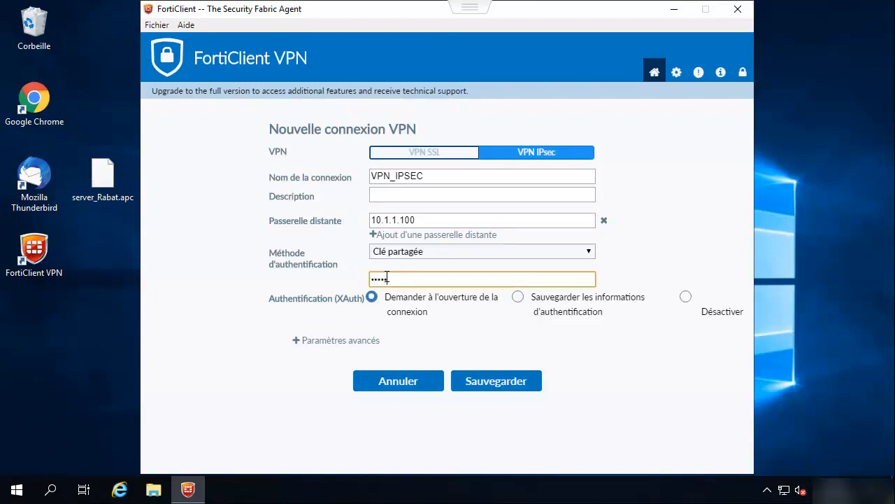
{"action": "left_click", "coordinate": [517, 299]}
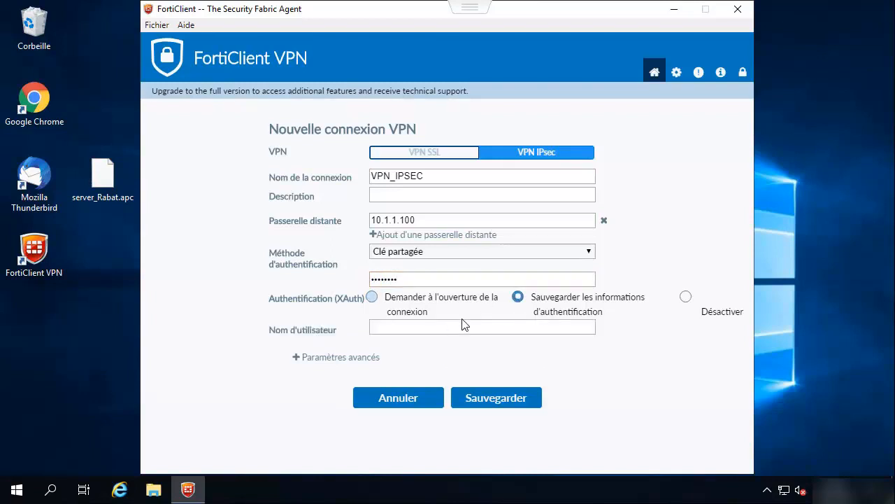
{"action": "left_click", "coordinate": [415, 328]}
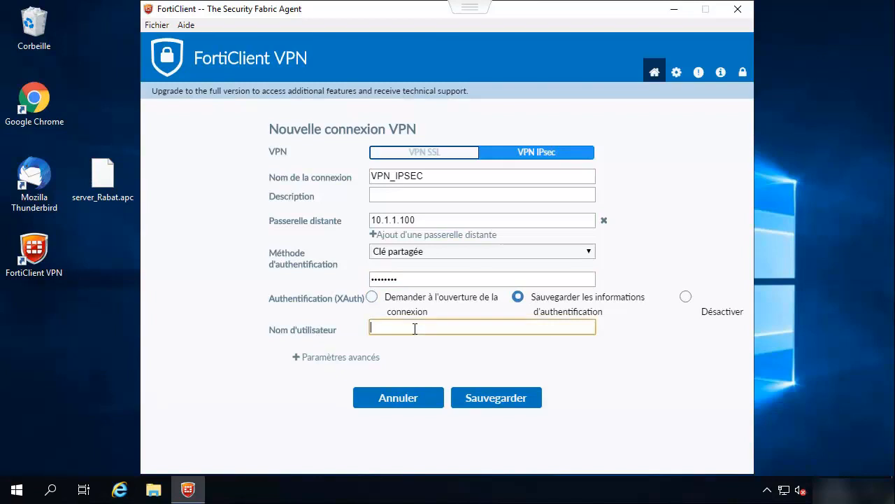
{"action": "type", "text": "paul"}
{"action": "left_click", "coordinate": [490, 400]}
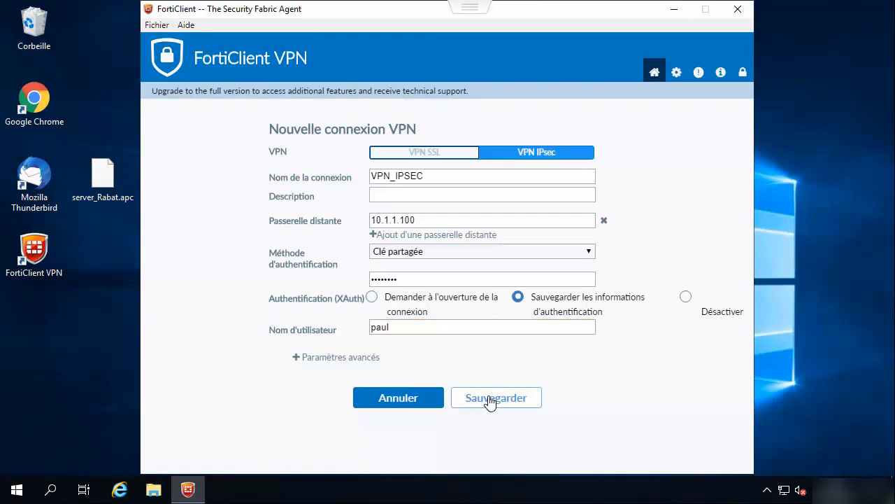
{"action": "left_click", "coordinate": [489, 401]}
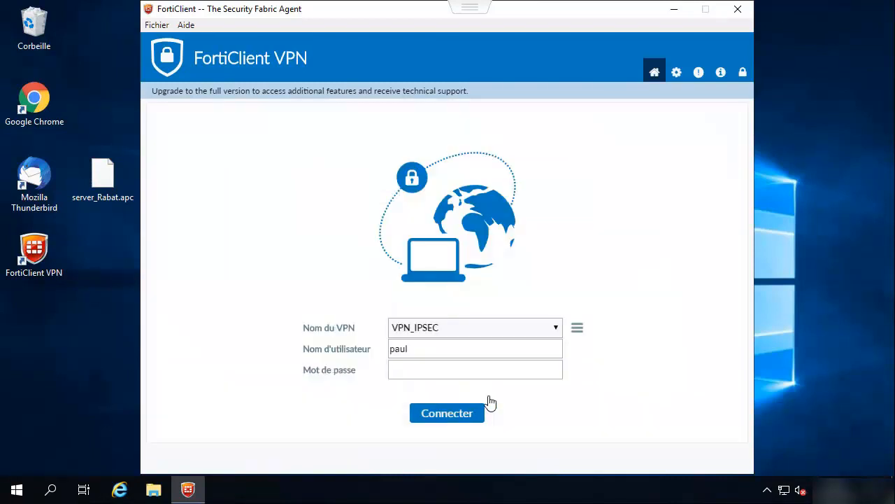
Step: Enter the account password in 'Mot de passe' and connect VPN_IPSEC, getting IP 172.20.1.1
{"action": "left_click", "coordinate": [455, 371]}
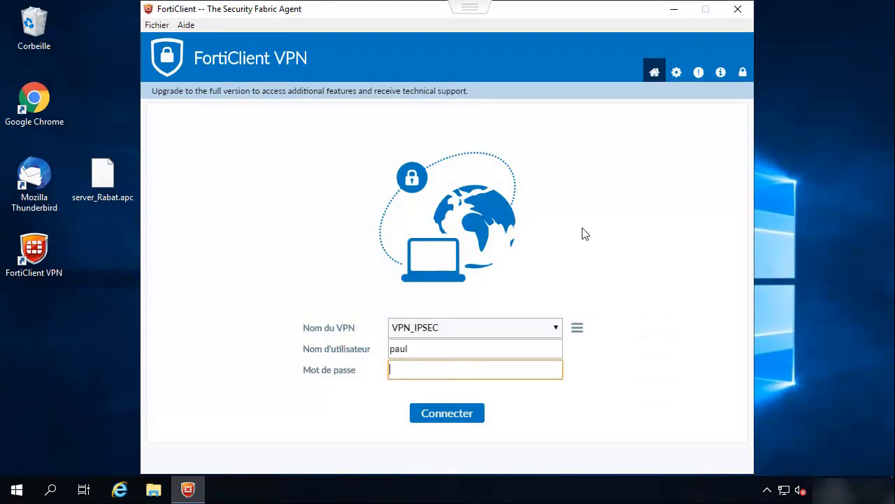
{"action": "type", "text": "********"}
{"action": "key", "text": "BackSpace"}
{"action": "key", "text": "BackSpace"}
{"action": "key", "text": "BackSpace"}
{"action": "key", "text": "BackSpace"}
{"action": "key", "text": "BackSpace"}
{"action": "key", "text": "BackSpace"}
{"action": "key", "text": "BackSpace"}
{"action": "key", "text": "BackSpace"}
{"action": "type", "text": "*******"}
{"action": "left_click", "coordinate": [437, 417]}
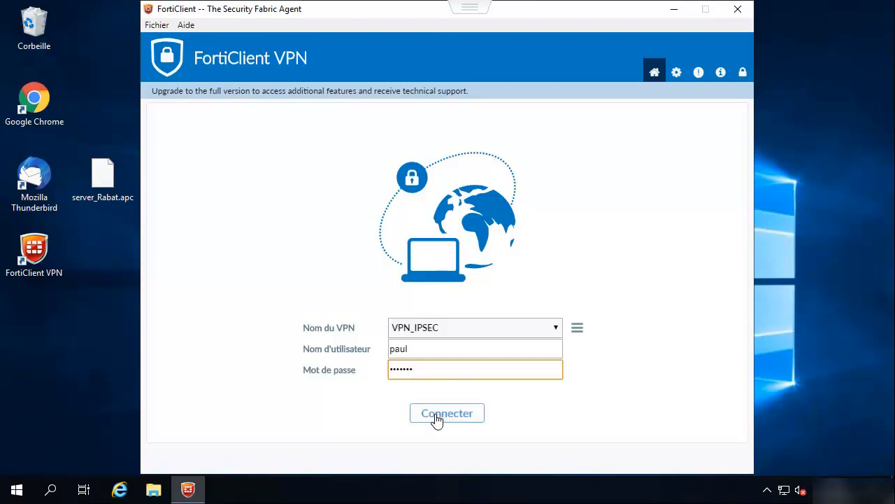
{"action": "left_click", "coordinate": [436, 420]}
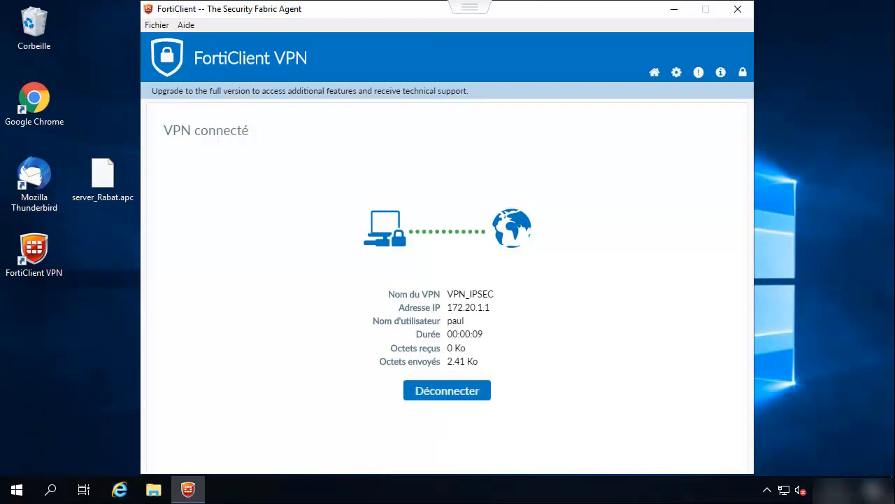
Step: Open the command prompt and ping 192.168.1.100 through the tunnel
{"action": "left_click", "coordinate": [50, 489]}
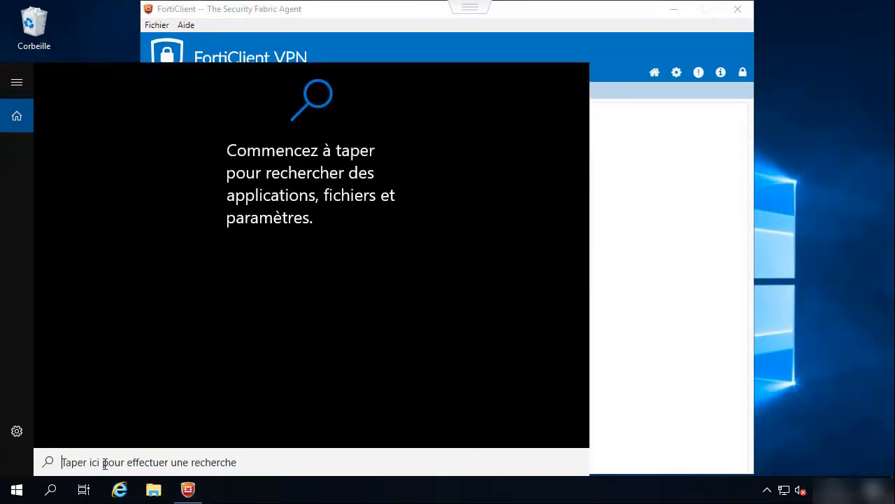
{"action": "type", "text": "cmd"}
{"action": "key", "text": "Return"}
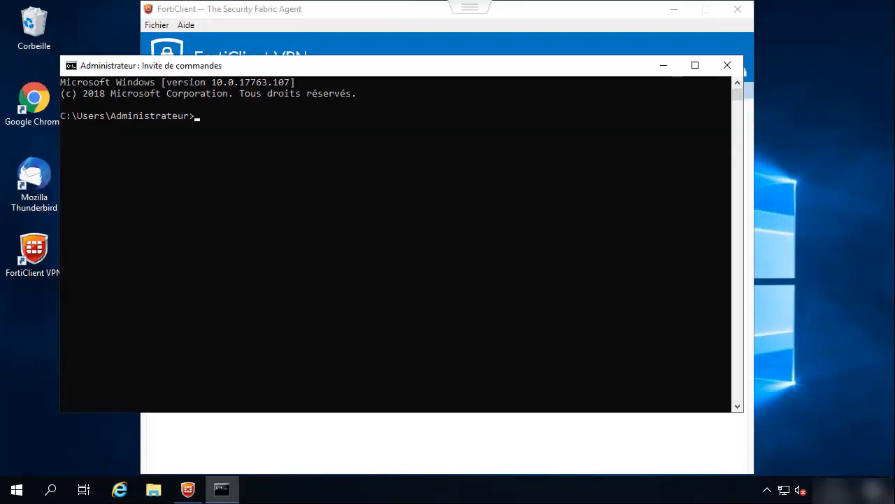
{"action": "type", "text": "ping 192.168.1.100"}
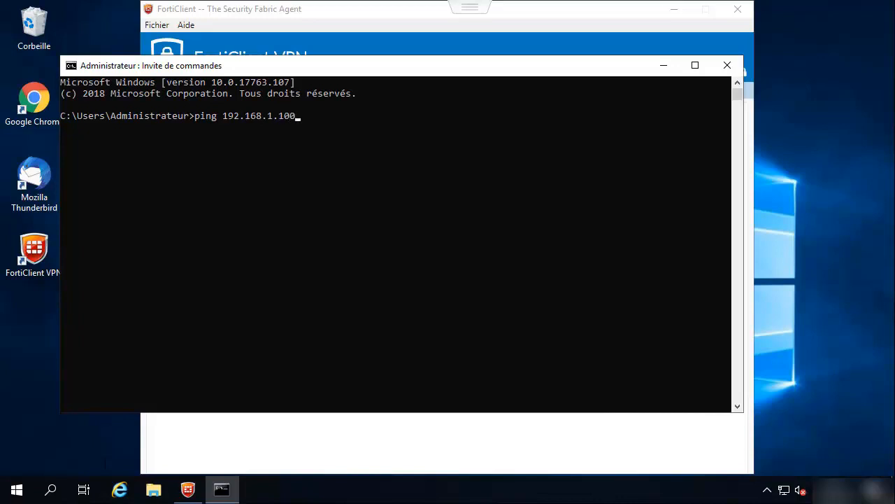
{"action": "key", "text": "Return"}
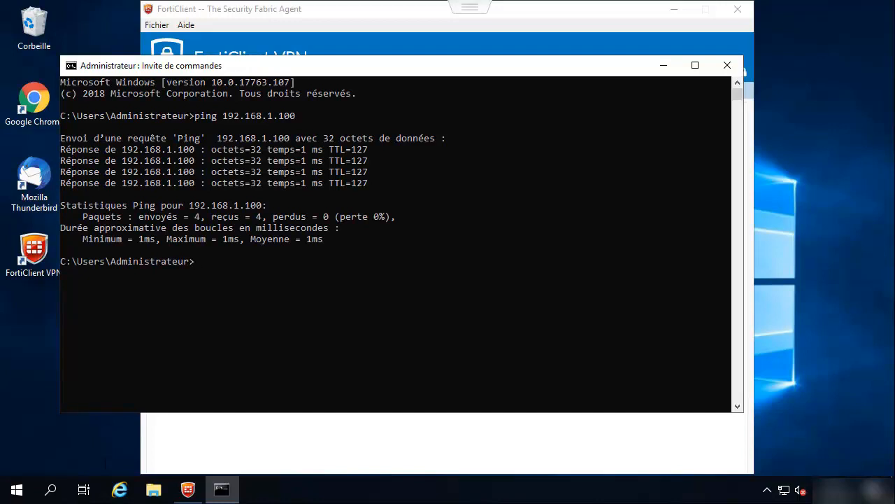
Step: Print the routing table in a maximized window and highlight the 192.168.1.100 route row
{"action": "type", "text": "route print"}
{"action": "key", "text": "Return"}
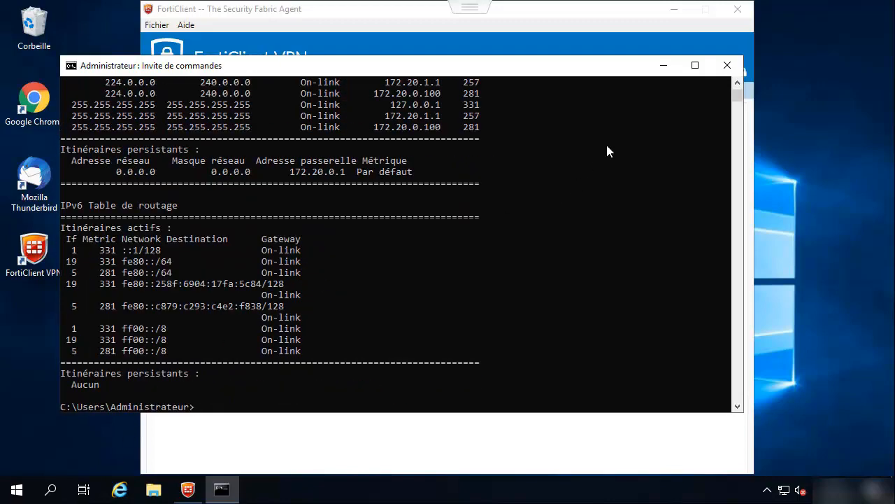
{"action": "left_click", "coordinate": [694, 66]}
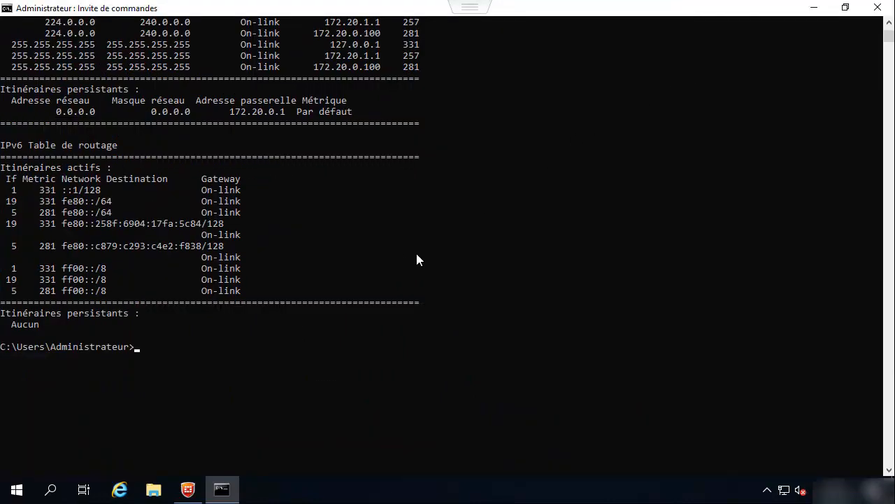
{"action": "scroll", "coordinate": [417, 254], "scroll_direction": "up", "scroll_amount": 8}
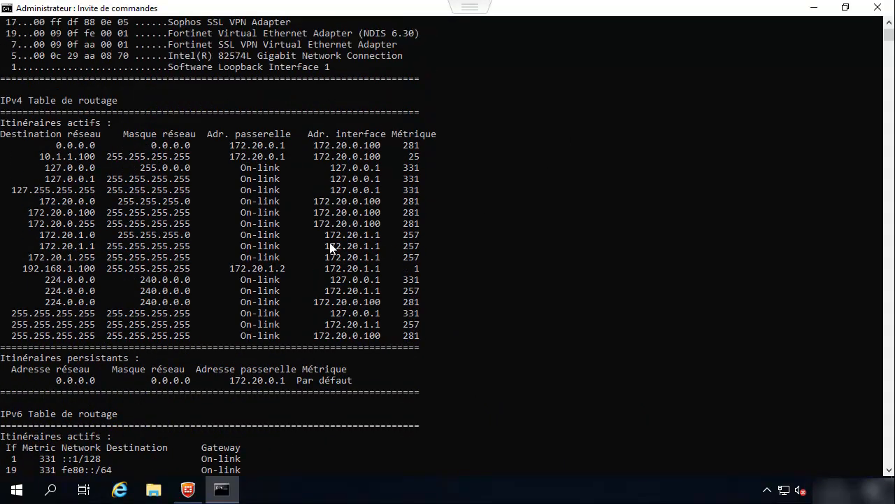
{"action": "left_click", "coordinate": [24, 271]}
{"action": "left_click_drag", "start_coordinate": [65, 267], "coordinate": [421, 271]}
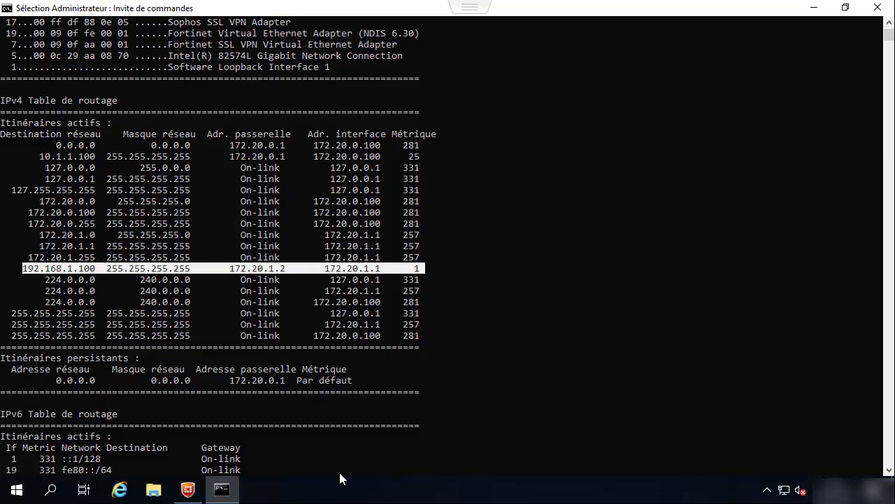
{"action": "left_click", "coordinate": [359, 426]}
{"action": "key", "text": "Return"}
{"action": "key", "text": "Return"}
{"action": "key", "text": "Return"}
{"action": "key", "text": "Return"}
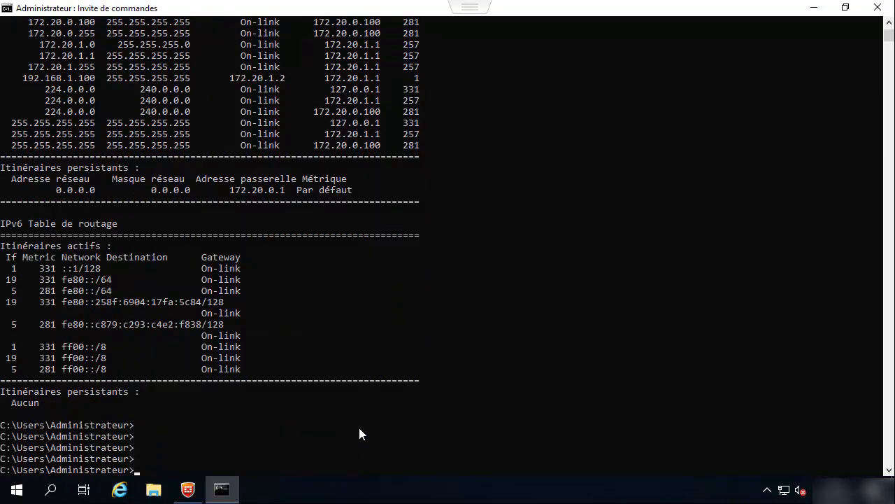
Step: Run ipconfig to show the IP configuration
{"action": "type", "text": "ipcj"}
{"action": "key", "text": "BackSpace"}
{"action": "key", "text": "BackSpace"}
{"action": "type", "text": "onfig"}
{"action": "key", "text": "Return"}
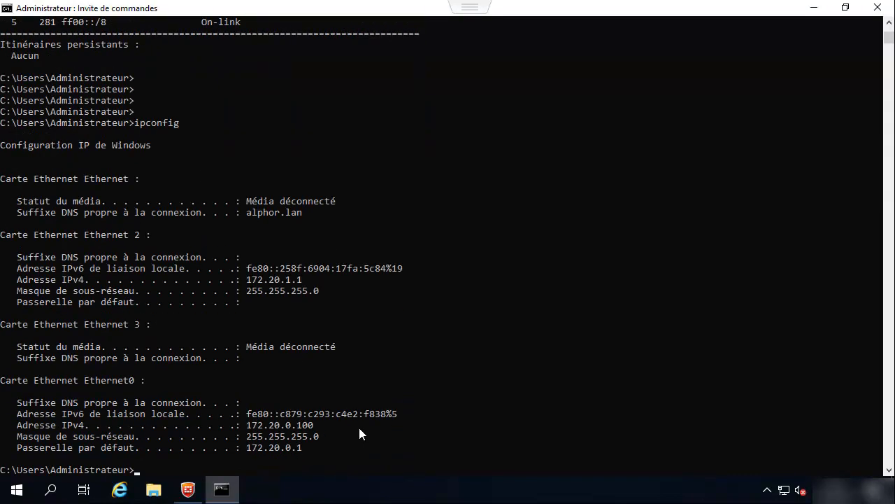
Step: Highlight Ethernet 2's 172.20.1.1 address, then rerun route print from command history
{"action": "left_click_drag", "start_coordinate": [312, 280], "coordinate": [241, 282]}
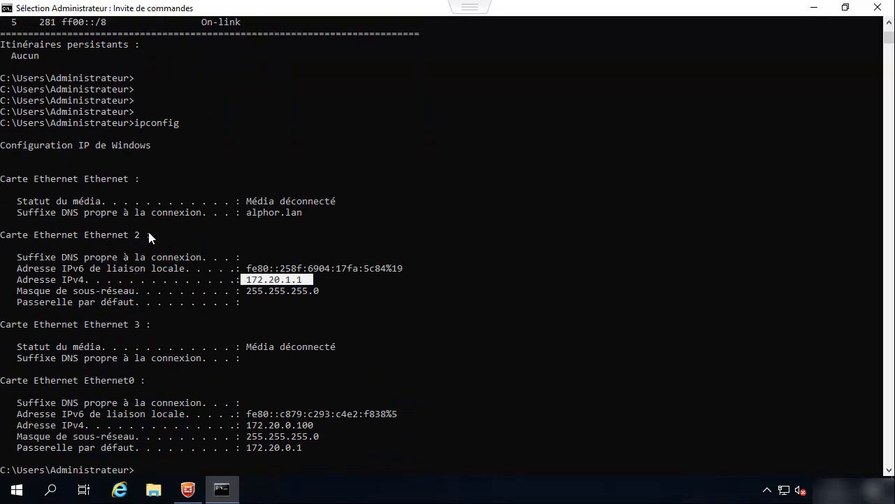
{"action": "left_click_drag", "start_coordinate": [149, 236], "coordinate": [3, 238]}
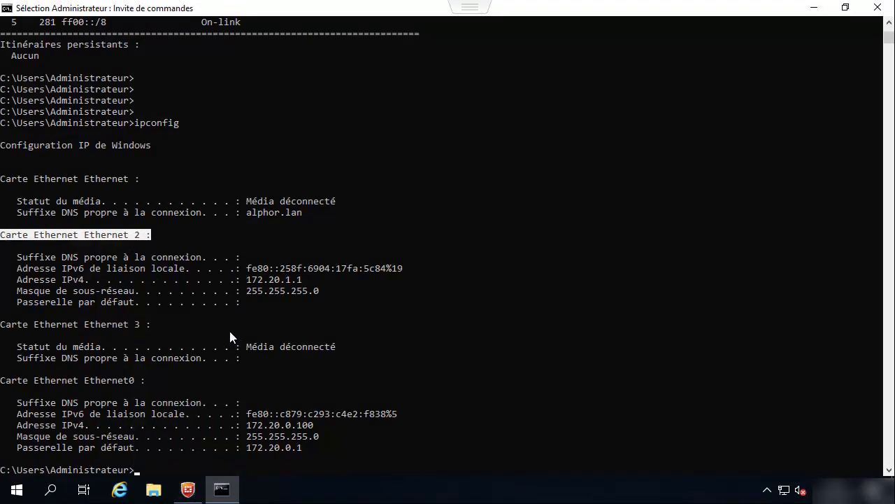
{"action": "left_click_drag", "start_coordinate": [315, 279], "coordinate": [275, 281]}
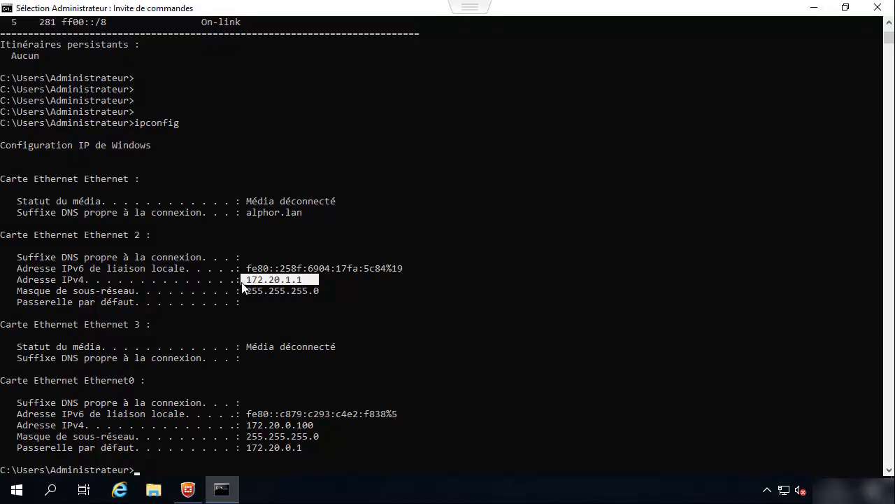
{"action": "left_click", "coordinate": [242, 363]}
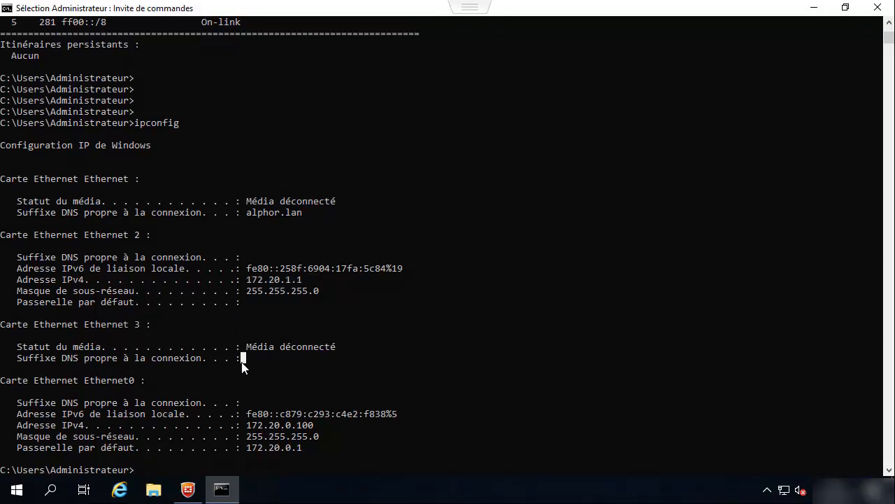
{"action": "key", "text": "Up"}
{"action": "key", "text": "Up"}
{"action": "key", "text": "Return"}
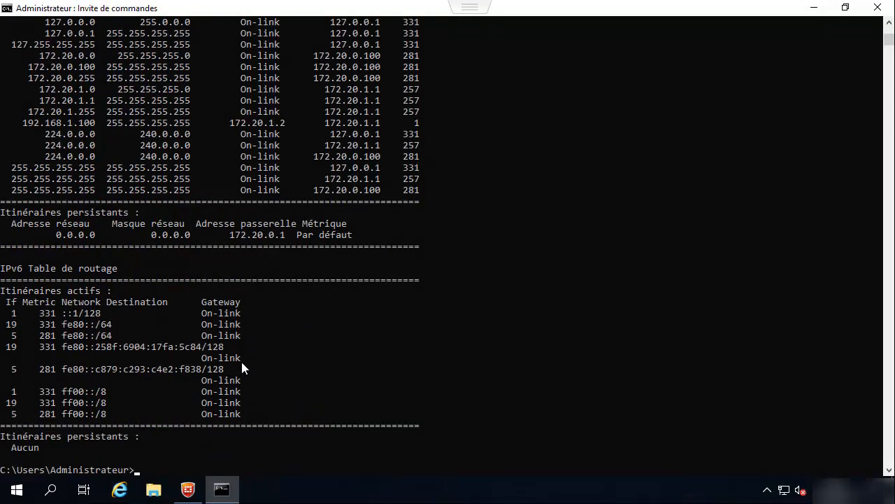
{"action": "scroll", "coordinate": [360, 161], "scroll_direction": "up", "scroll_amount": 3}
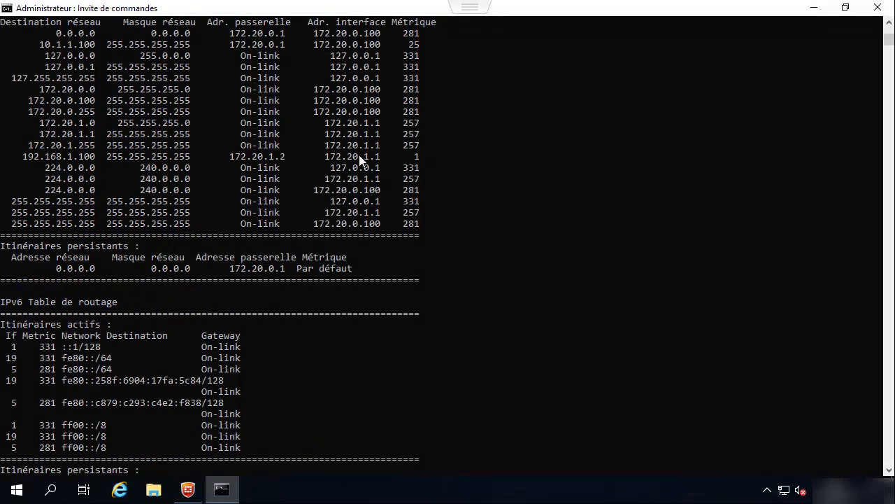
{"action": "left_click_drag", "start_coordinate": [293, 223], "coordinate": [225, 231]}
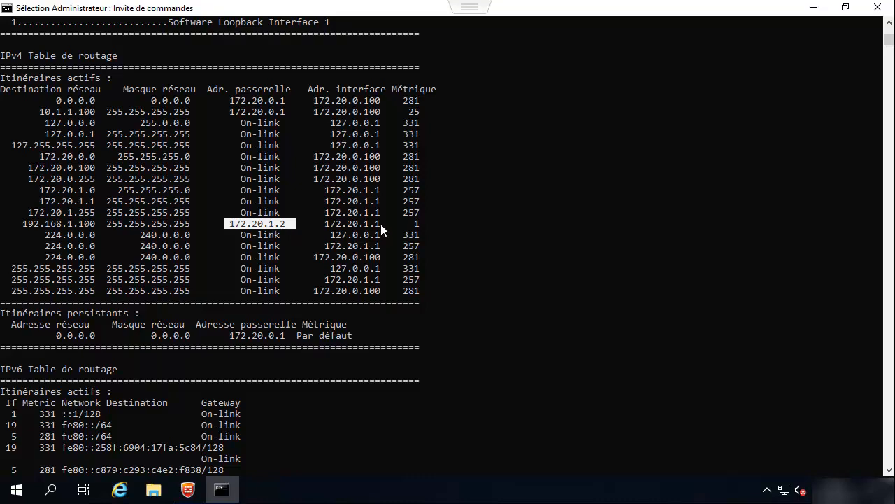
{"action": "left_click_drag", "start_coordinate": [384, 223], "coordinate": [322, 225]}
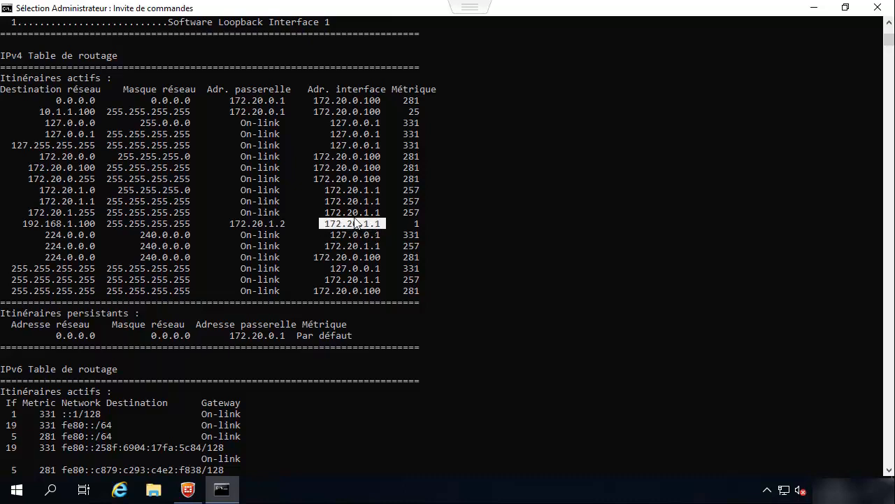
{"action": "left_click", "coordinate": [25, 224]}
{"action": "left_click_drag", "start_coordinate": [57, 222], "coordinate": [419, 230]}
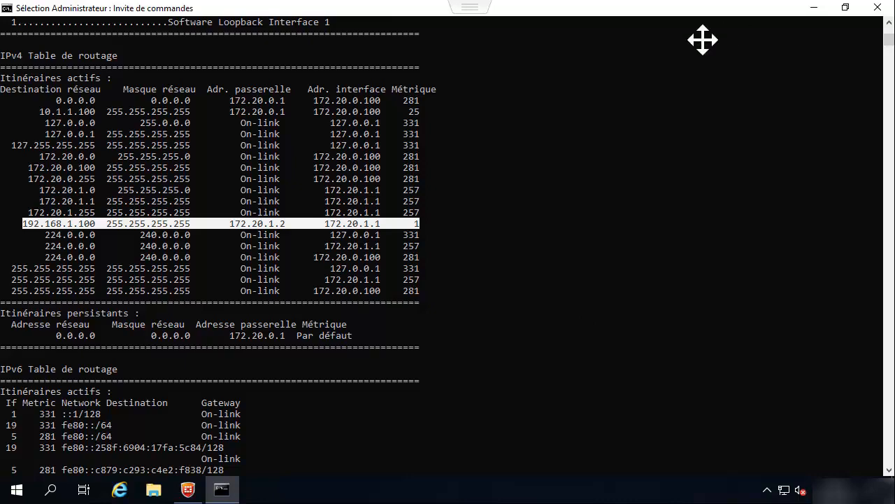
{"action": "scroll", "coordinate": [559, 42], "scroll_direction": "down", "scroll_amount": 9}
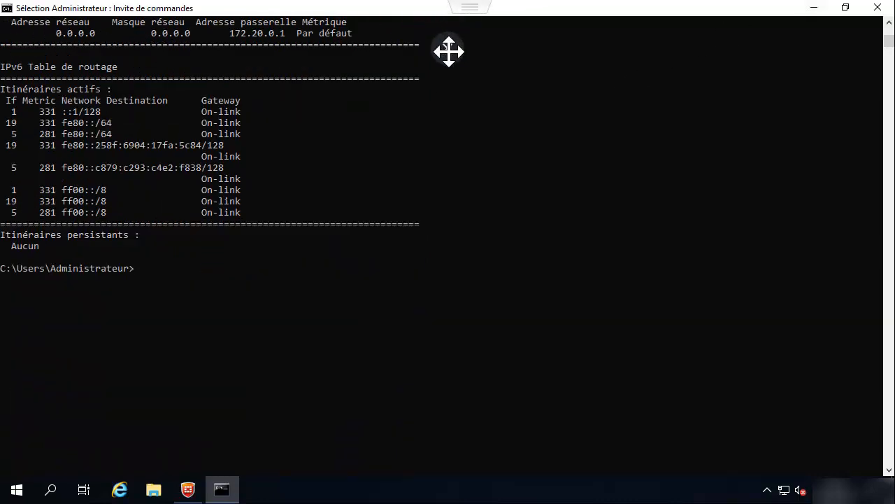
Step: Close the DC2 console, then open DC.alphorm.lan's console full screen with FortiGate's VPN menu expanded
{"action": "left_click", "coordinate": [449, 51]}
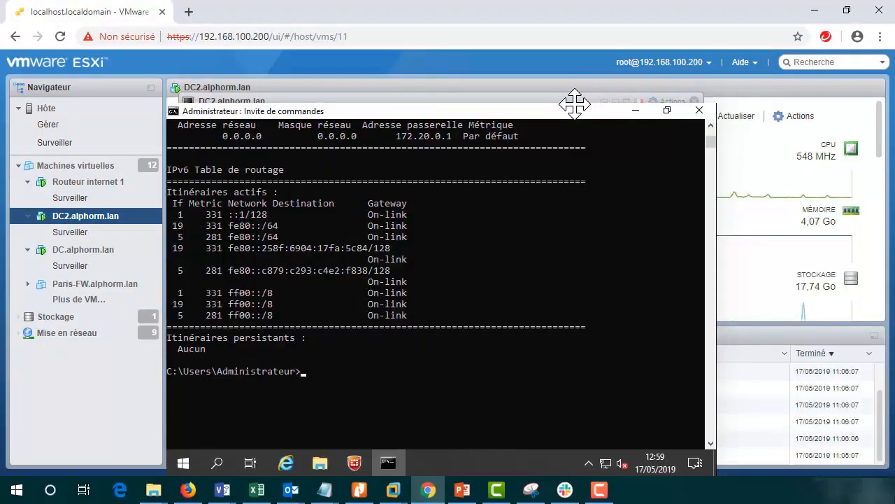
{"action": "left_click_drag", "start_coordinate": [575, 103], "coordinate": [460, 91]}
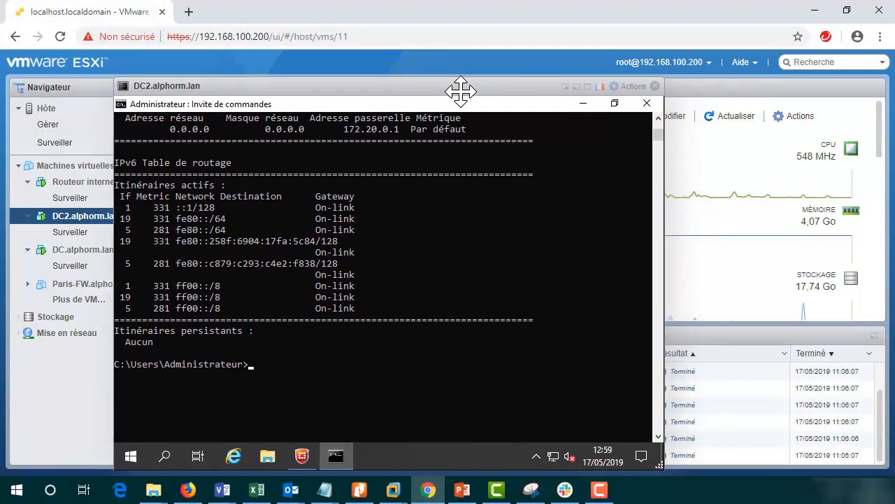
{"action": "left_click", "coordinate": [655, 86]}
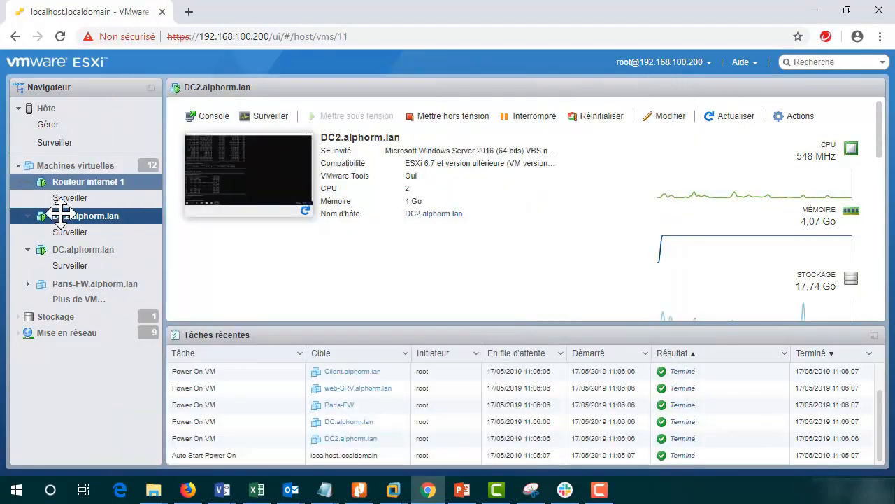
{"action": "left_click", "coordinate": [78, 249]}
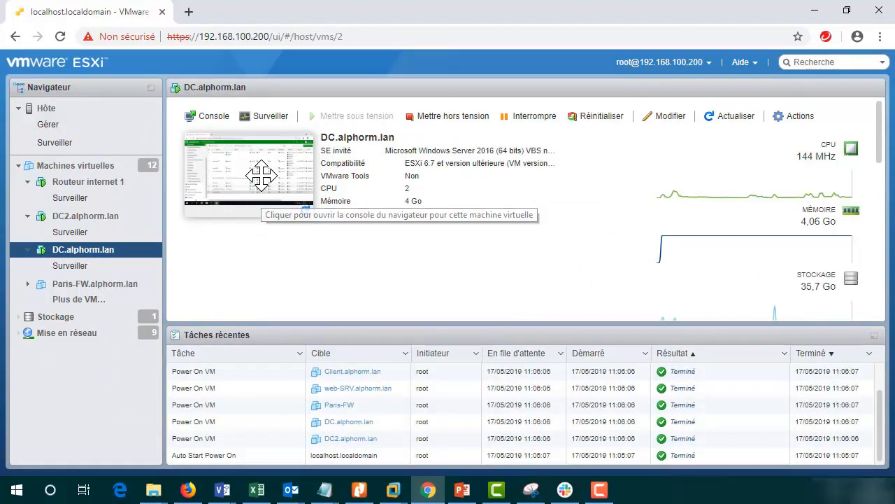
{"action": "left_click", "coordinate": [252, 174]}
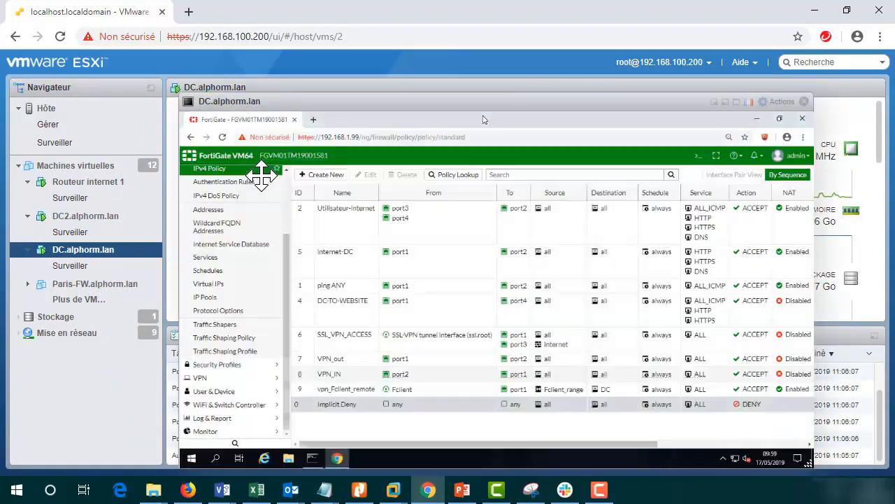
{"action": "left_click", "coordinate": [738, 103]}
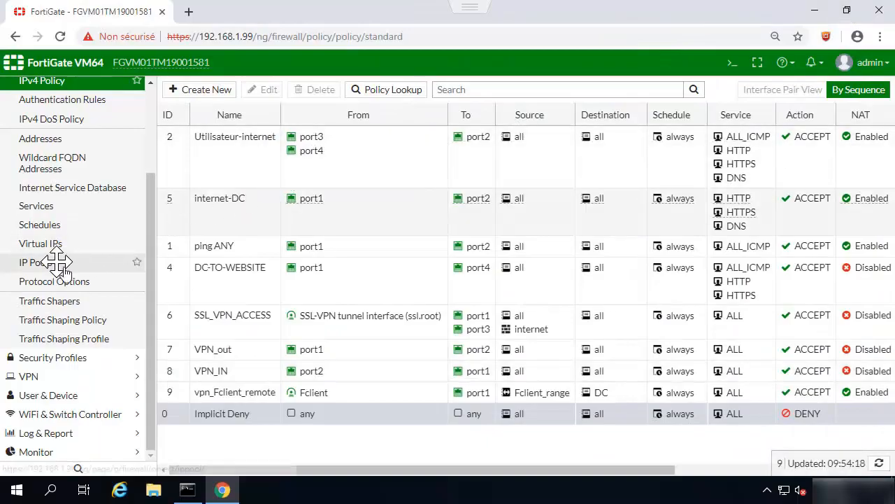
{"action": "left_click", "coordinate": [39, 375]}
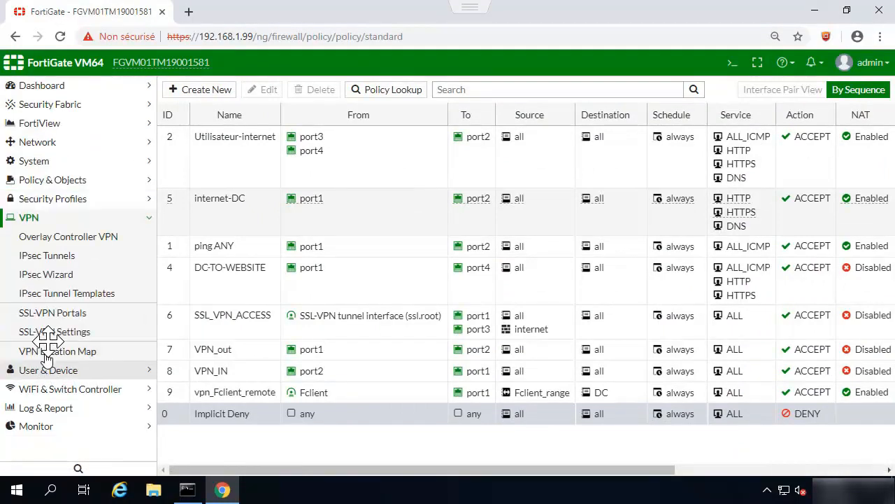
Step: Open the Fclient tunnel's '1 dialup connection(s)' monitor, then the Routing Monitor showing 172.20.1.1/32
{"action": "left_click", "coordinate": [63, 255]}
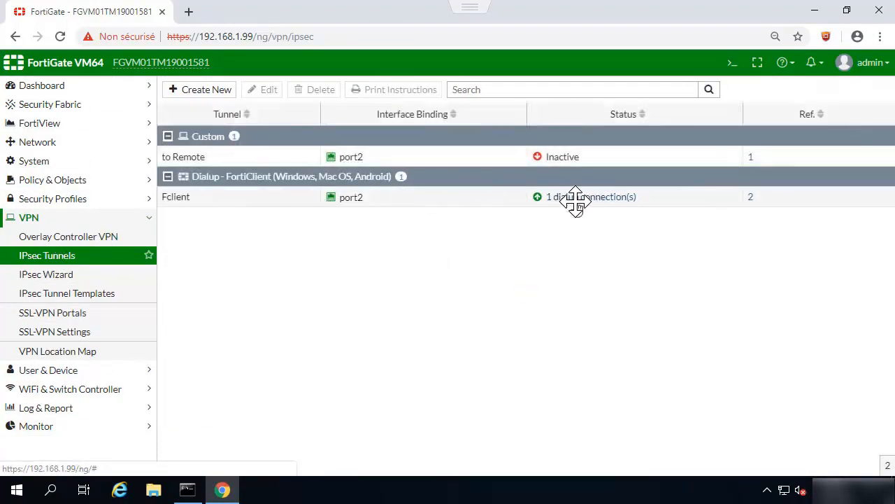
{"action": "left_click", "coordinate": [575, 199]}
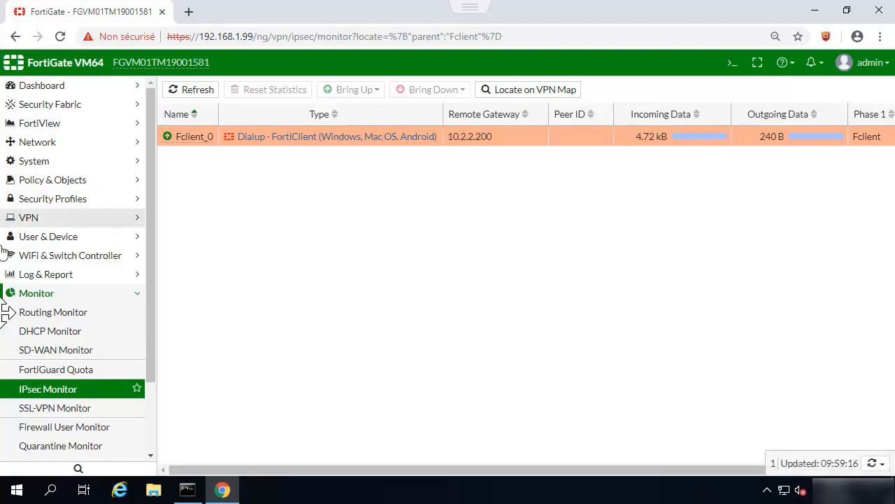
{"action": "left_click", "coordinate": [48, 293]}
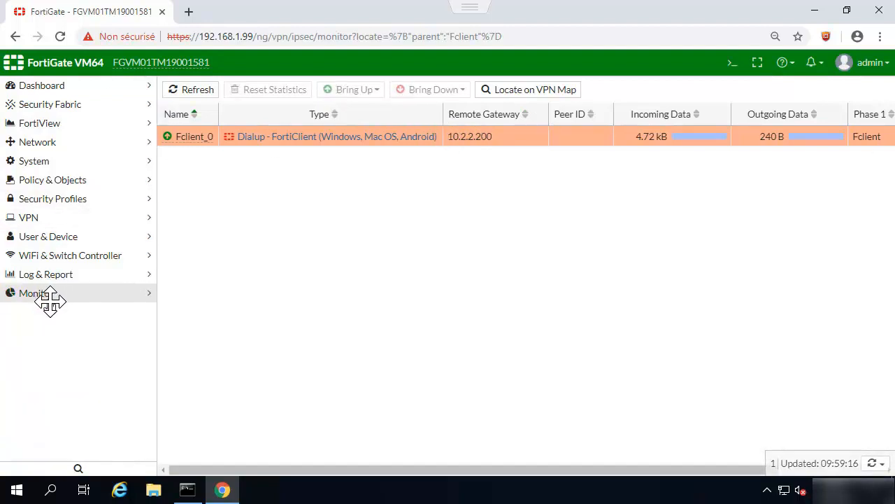
{"action": "left_click", "coordinate": [54, 293]}
{"action": "left_click", "coordinate": [52, 312]}
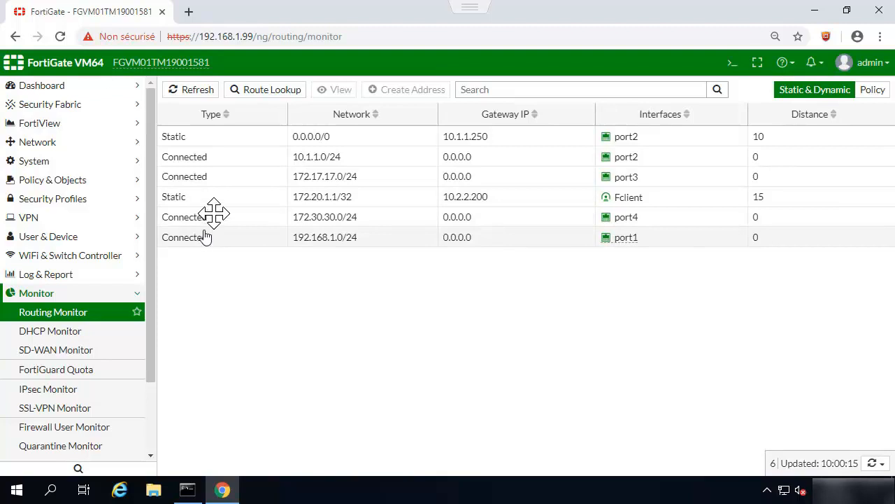
Step: Refresh the routing table around the 172.20.1.1/32 Fclient route, then open the IPsec Monitor
{"action": "left_click", "coordinate": [200, 190]}
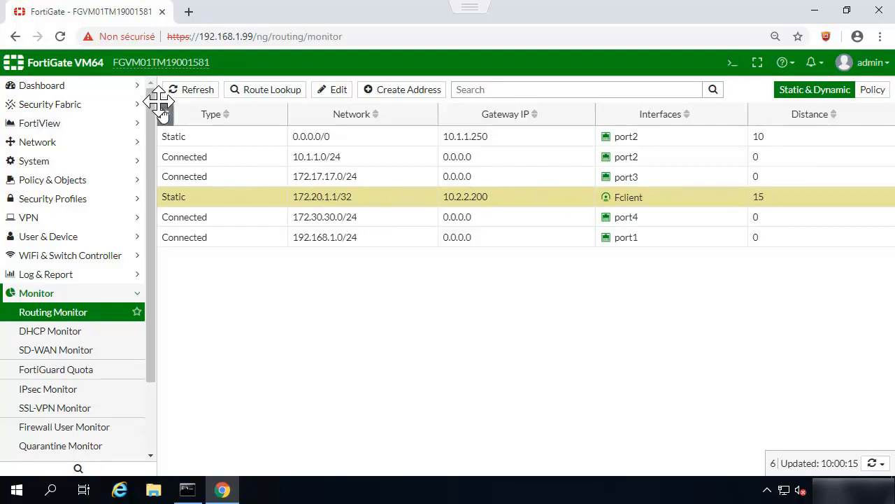
{"action": "left_click", "coordinate": [191, 90]}
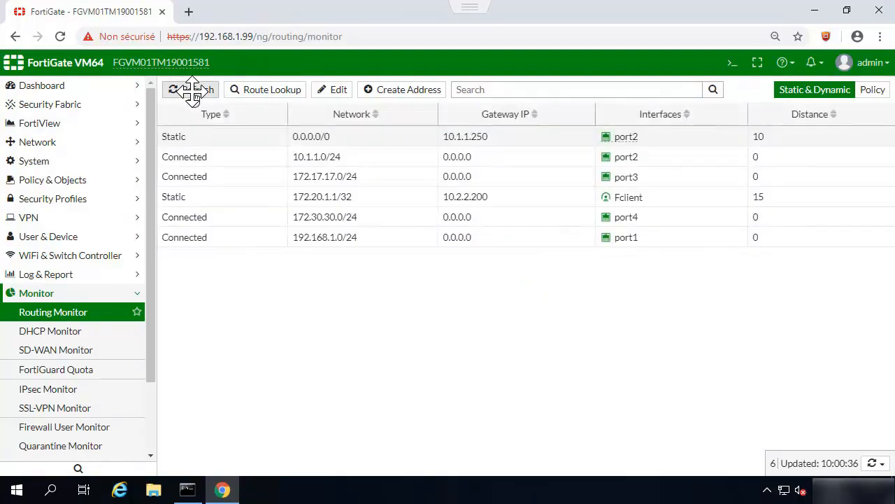
{"action": "left_click", "coordinate": [183, 196]}
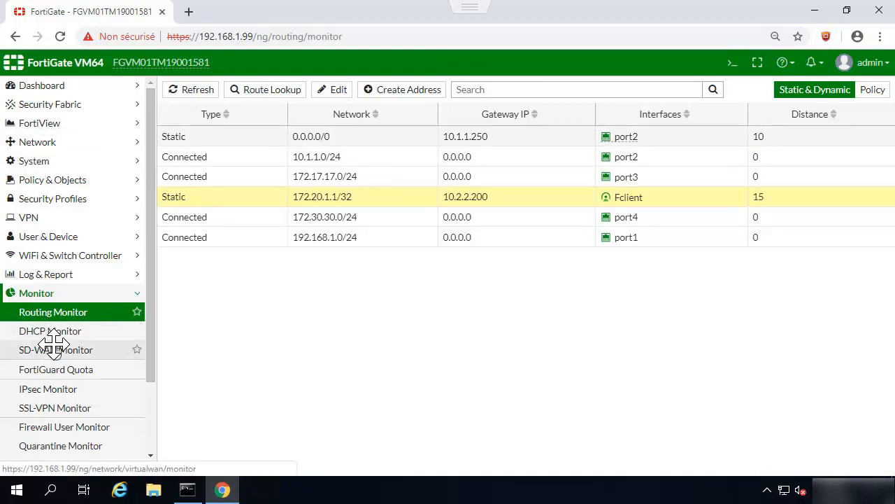
{"action": "scroll", "coordinate": [54, 342], "scroll_direction": "down", "scroll_amount": 3}
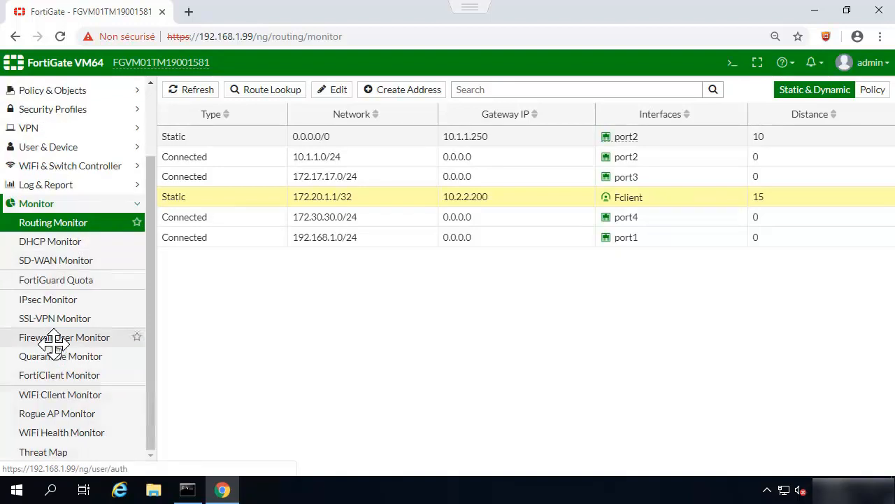
{"action": "left_click", "coordinate": [44, 301]}
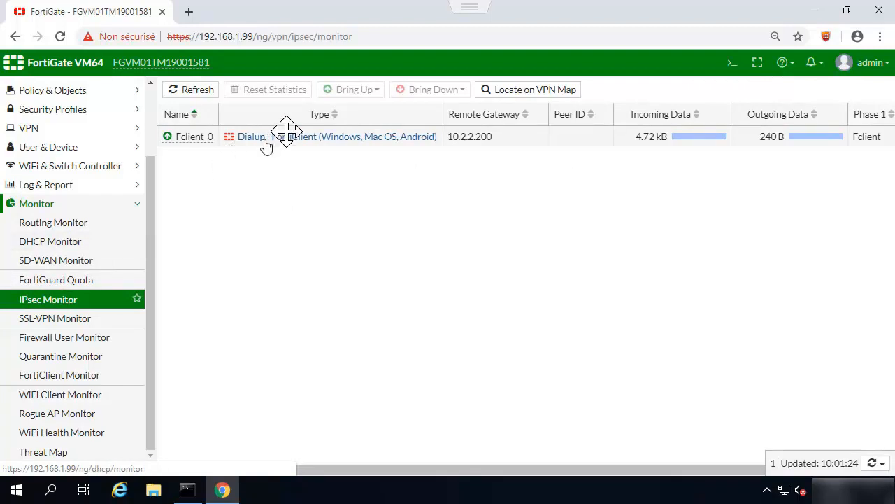
Step: Select Fclient_0, glance at the Bring Down options, and view the Dialup - FortiClient template details
{"action": "left_click", "coordinate": [525, 135]}
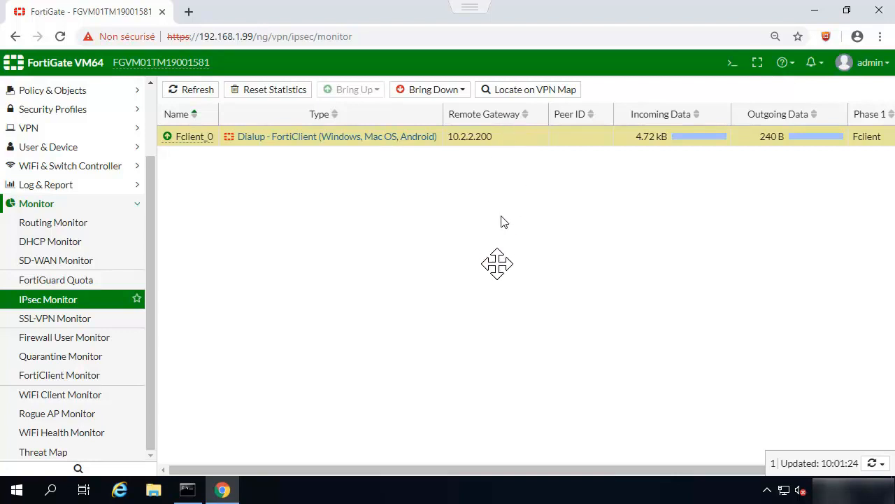
{"action": "left_click", "coordinate": [462, 90]}
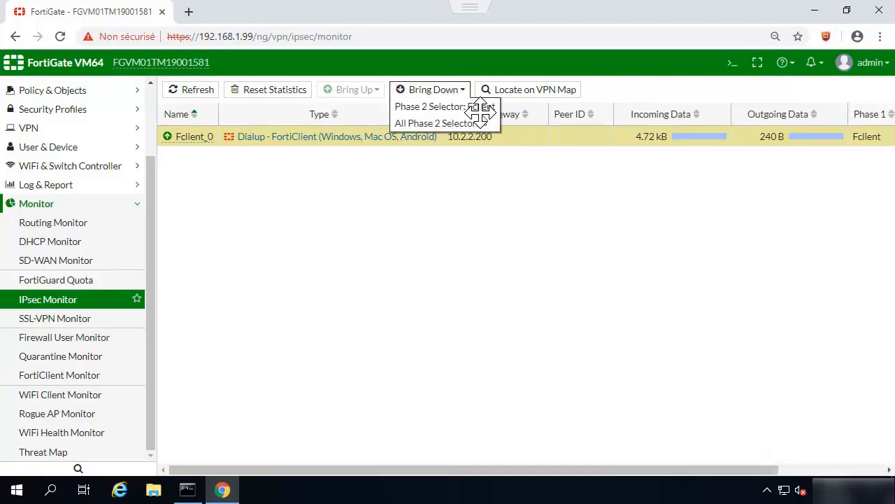
{"action": "left_click", "coordinate": [526, 138]}
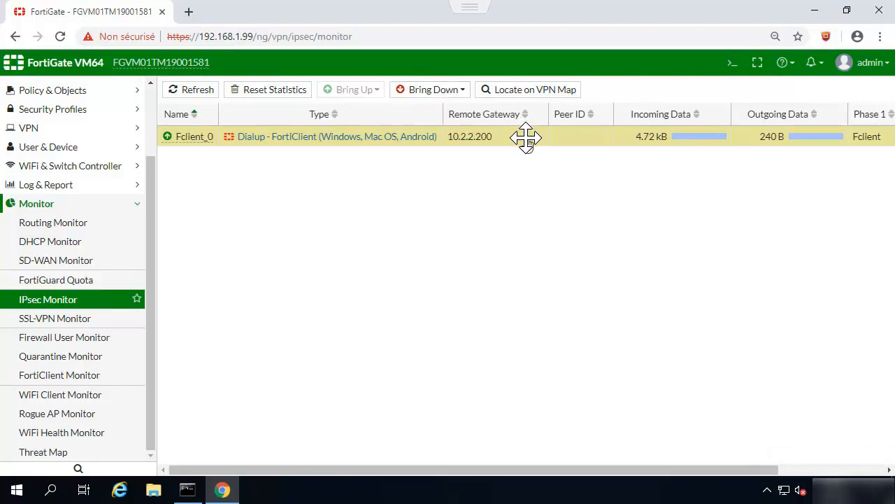
{"action": "left_click", "coordinate": [374, 137]}
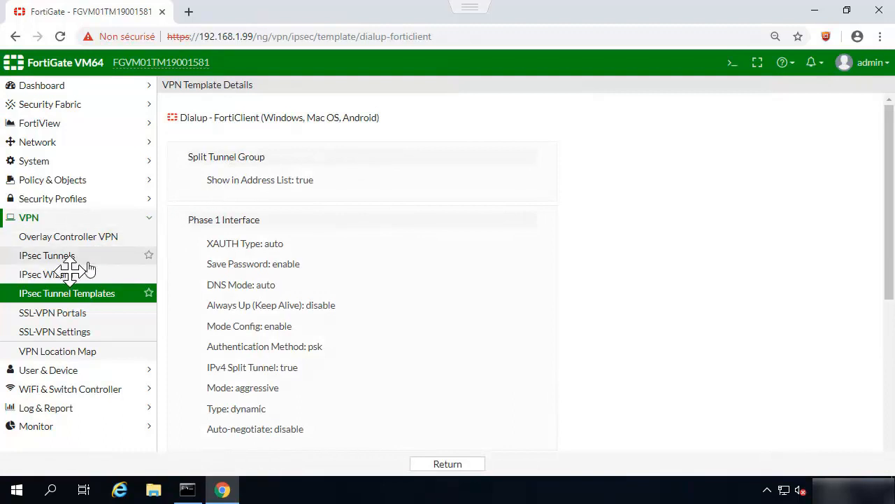
Step: Exit full screen and close the DC.alphorm.lan console
{"action": "left_click", "coordinate": [35, 217]}
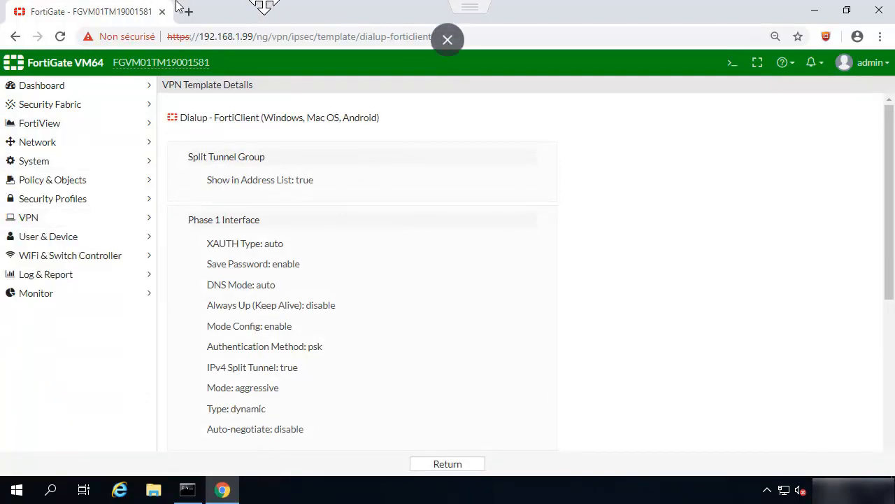
{"action": "left_click", "coordinate": [451, 52]}
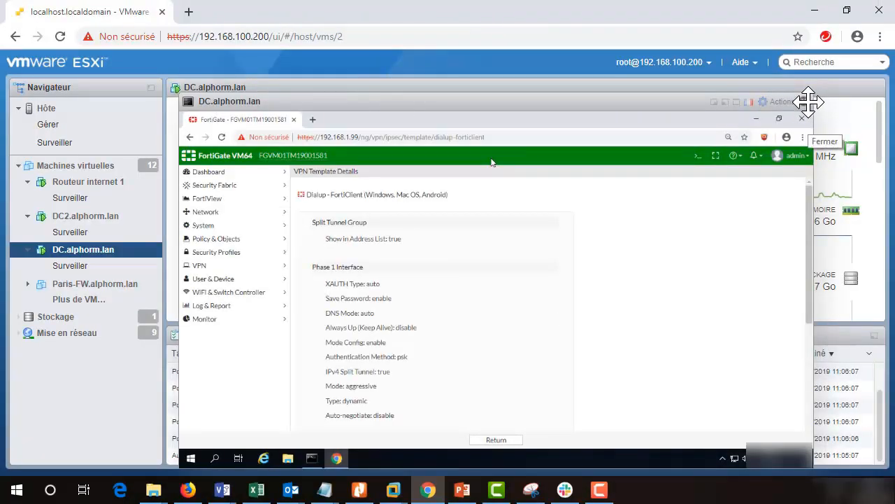
{"action": "left_click", "coordinate": [808, 102]}
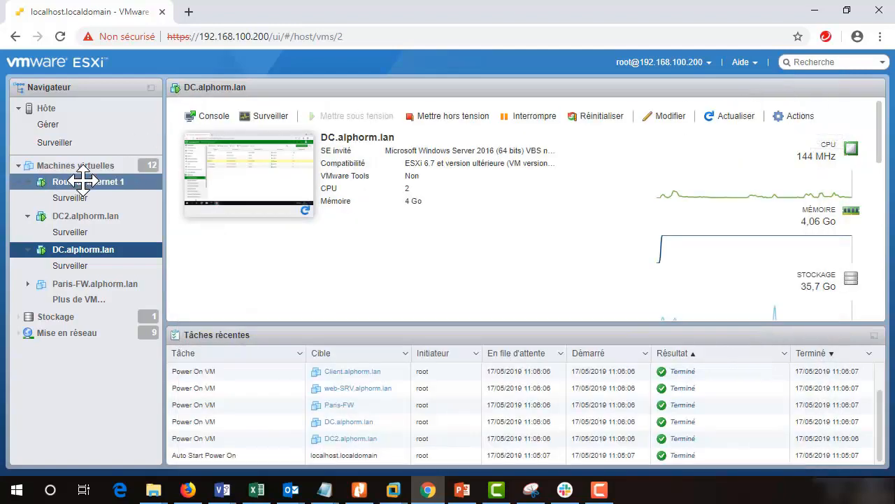
Step: Open the DC2.alphorm.lan console in full screen
{"action": "left_click", "coordinate": [78, 217]}
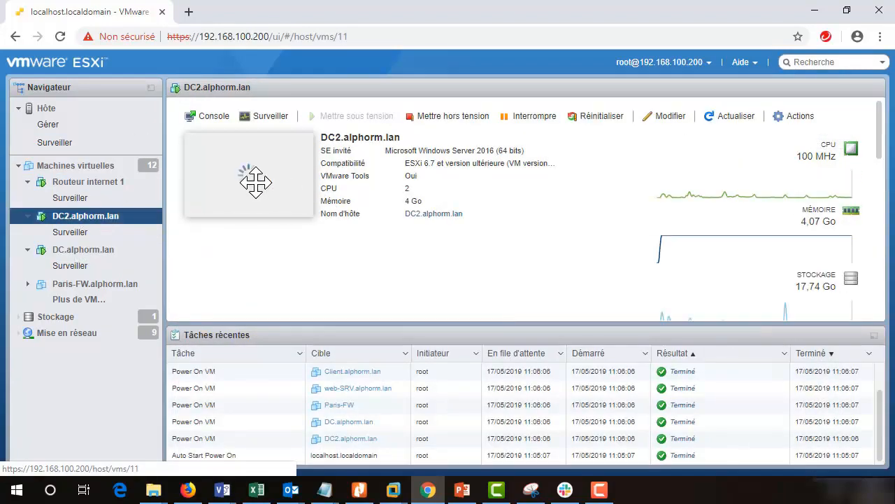
{"action": "left_click", "coordinate": [255, 174]}
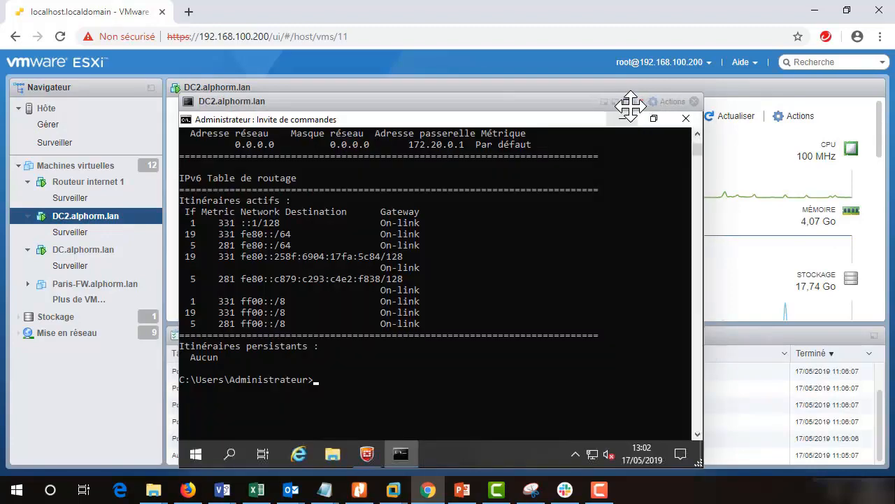
{"action": "left_click", "coordinate": [628, 104]}
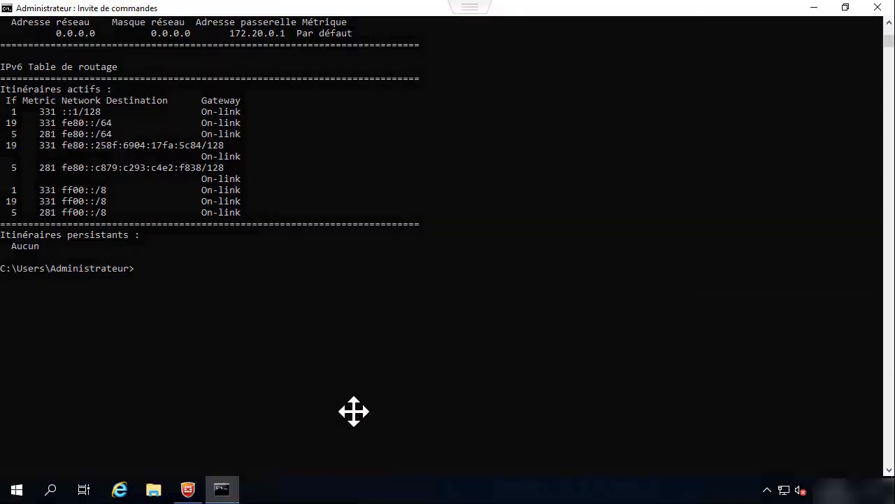
Step: Disconnect VPN_IPSEC in FortiClient via the tray icon and exit full screen
{"action": "left_click", "coordinate": [188, 489]}
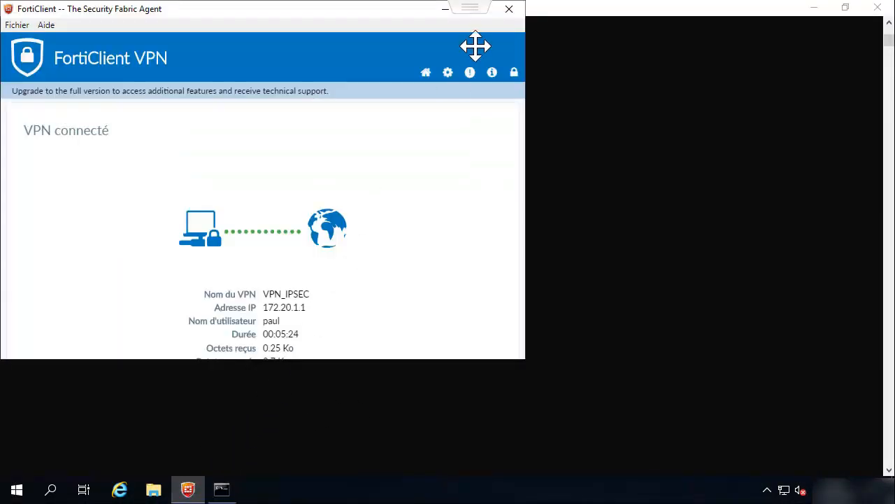
{"action": "left_click", "coordinate": [508, 9]}
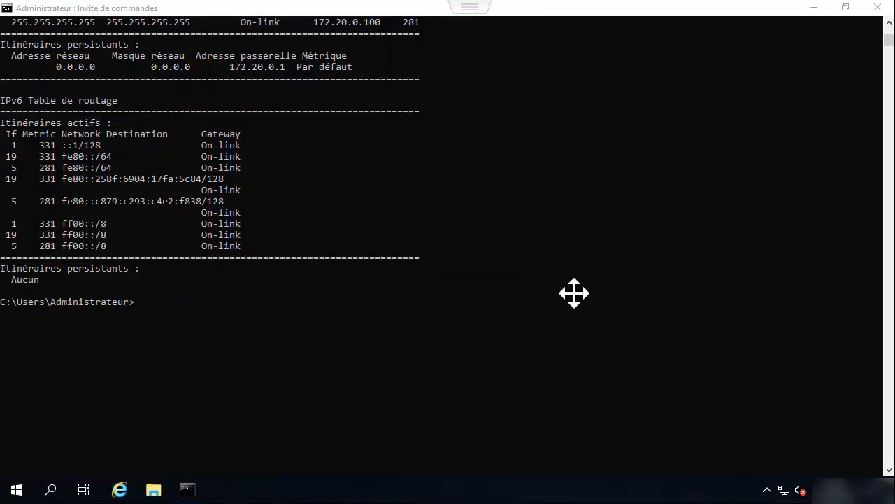
{"action": "left_click", "coordinate": [765, 489]}
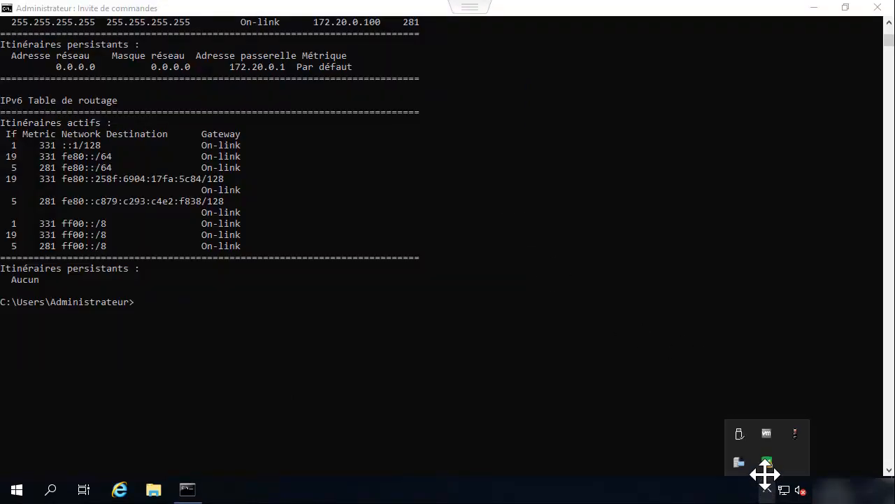
{"action": "double_click", "coordinate": [766, 462]}
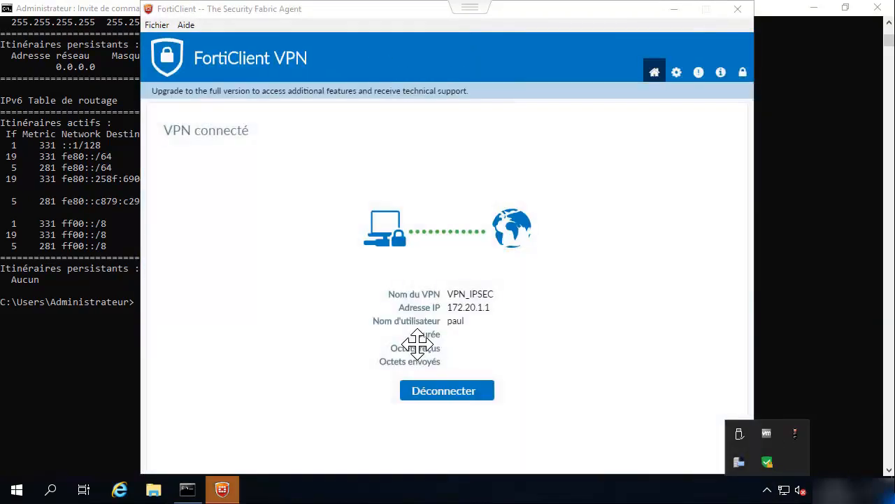
{"action": "left_click", "coordinate": [446, 390]}
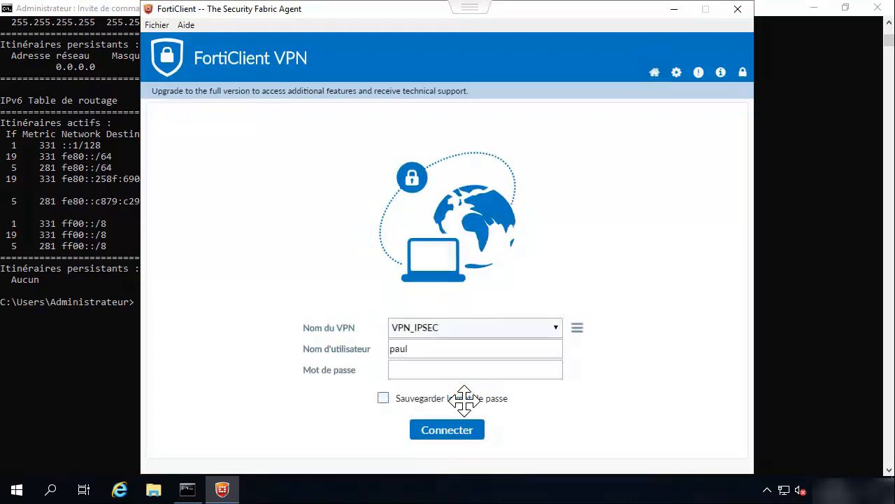
{"action": "left_click", "coordinate": [448, 45]}
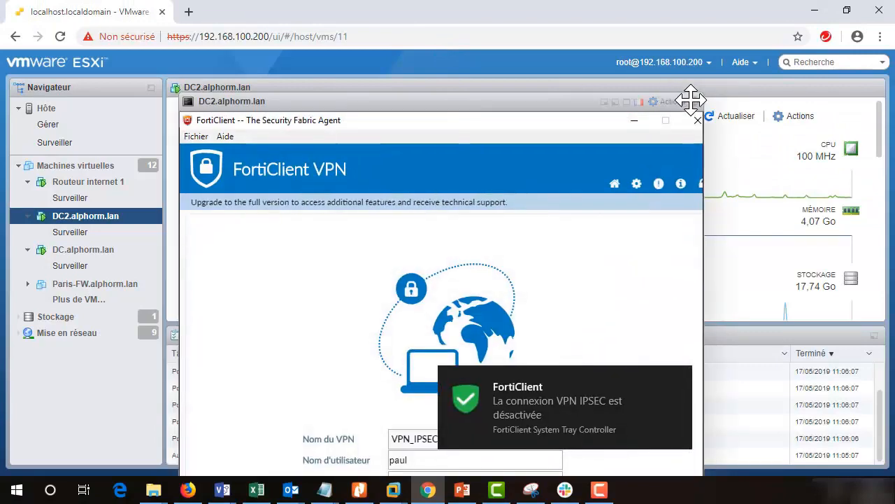
Step: Close the DC2 console and open DC.alphorm.lan's console full screen
{"action": "left_click", "coordinate": [690, 100]}
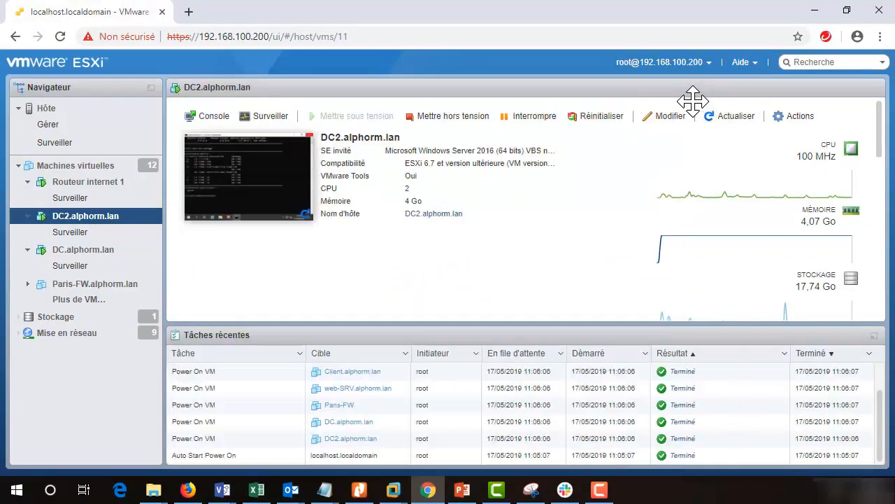
{"action": "left_click", "coordinate": [67, 248]}
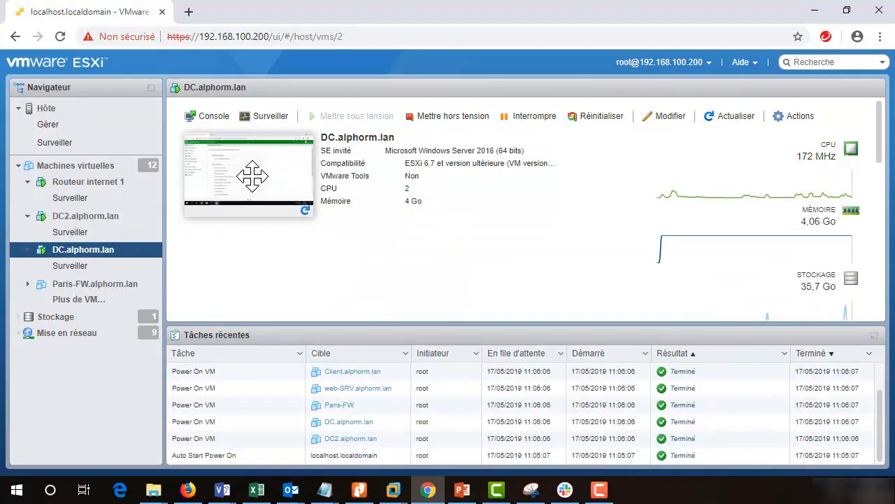
{"action": "left_click", "coordinate": [252, 177]}
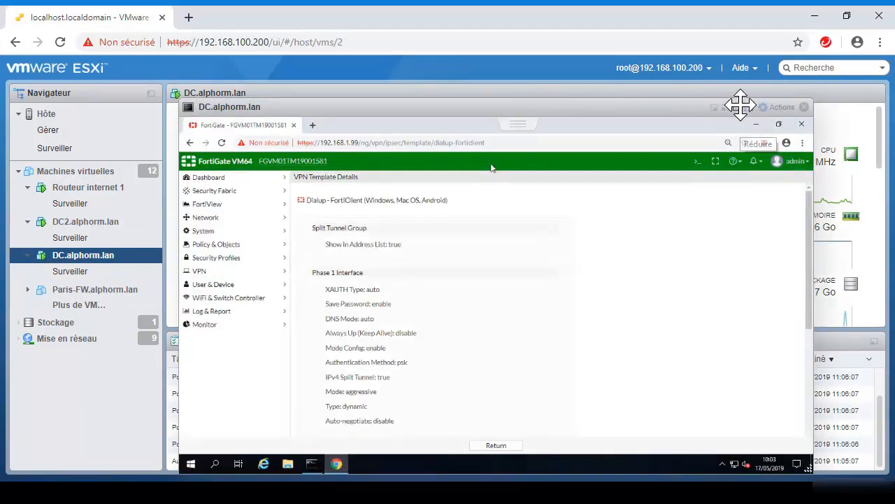
{"action": "left_click", "coordinate": [740, 105]}
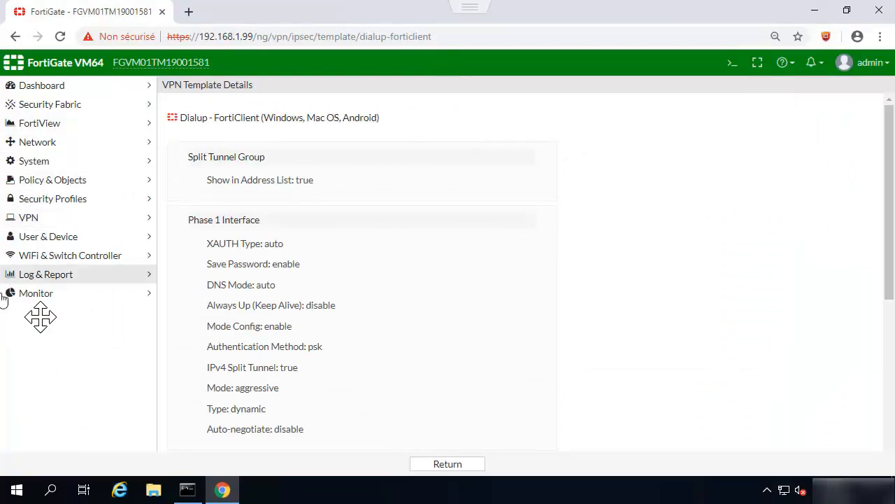
Step: Refresh the IPsec Monitor to confirm no active tunnels remain
{"action": "left_click", "coordinate": [62, 287]}
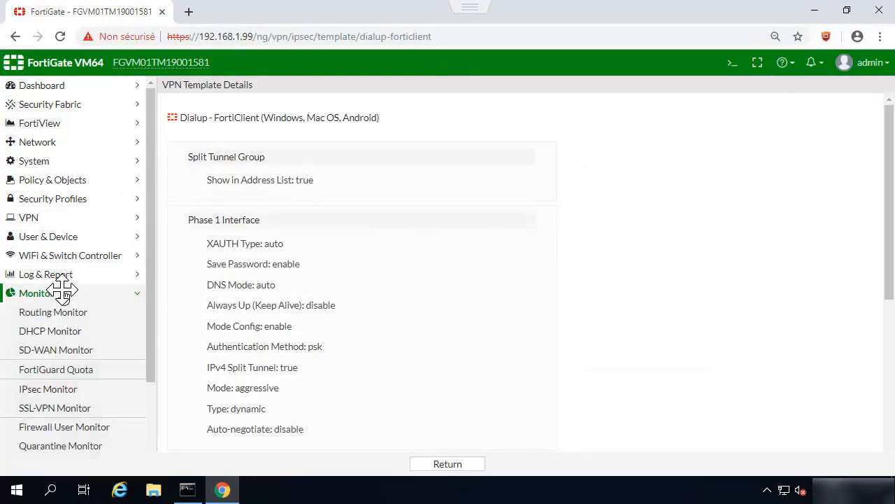
{"action": "left_click", "coordinate": [56, 389]}
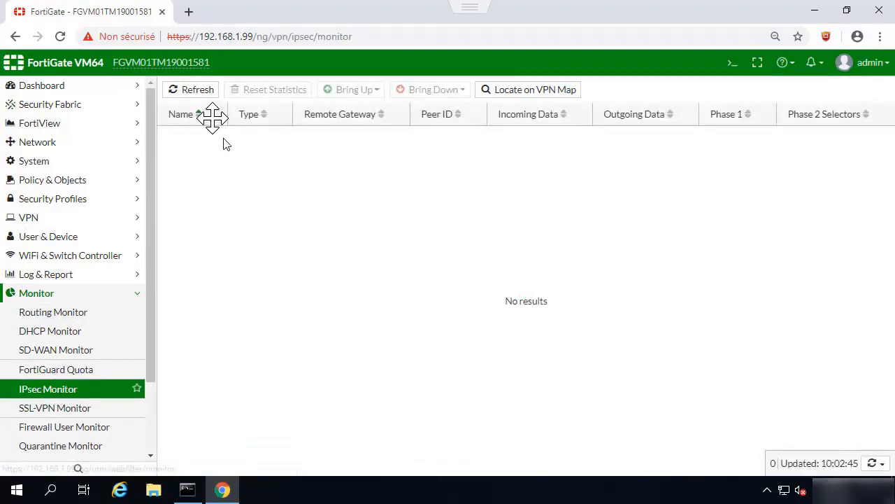
{"action": "left_click", "coordinate": [199, 90]}
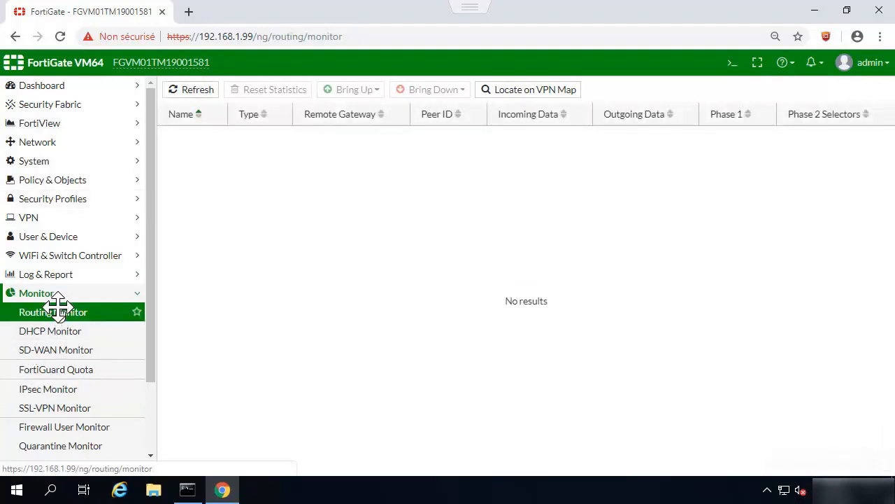
Step: Refresh the Routing Monitor to show the current route table without 172.20.1.1/32
{"action": "left_click", "coordinate": [56, 312]}
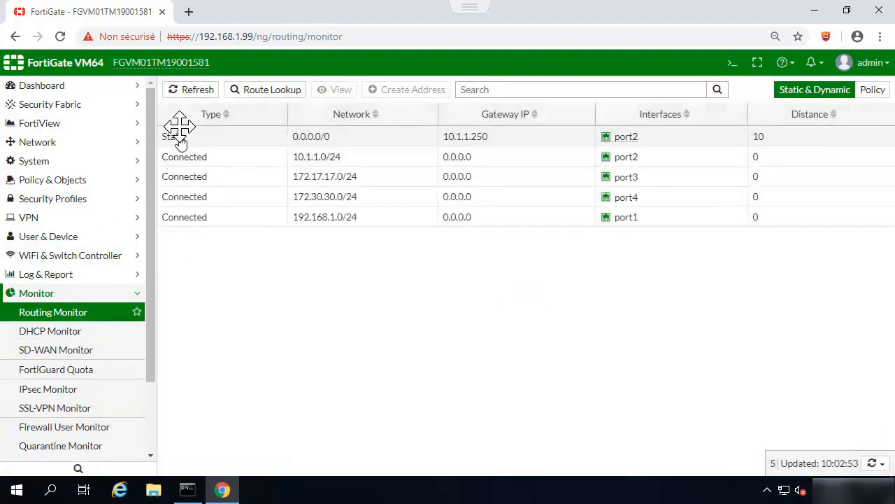
{"action": "left_click", "coordinate": [198, 89]}
{"action": "left_click", "coordinate": [198, 89]}
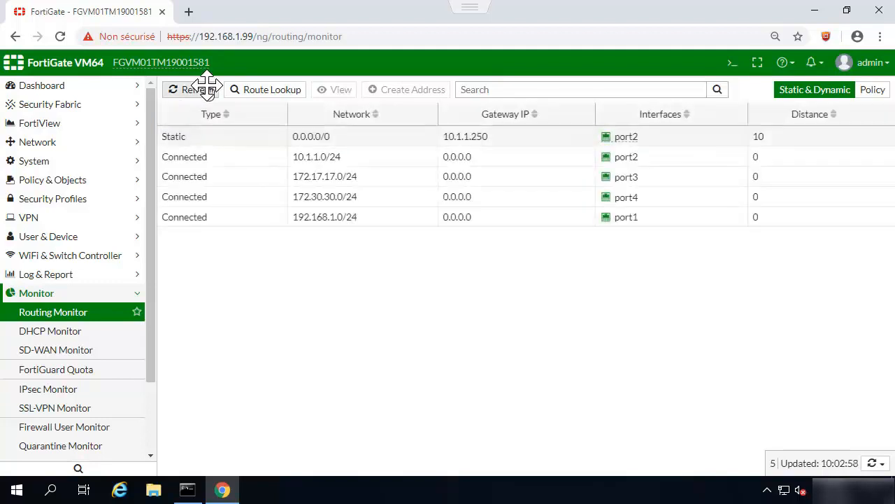
{"action": "left_click", "coordinate": [198, 89]}
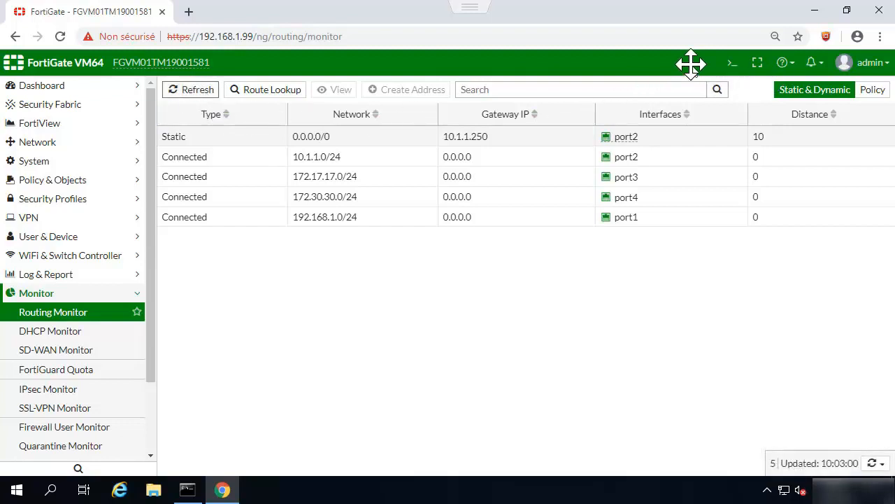
Step: Open Configuration > Backup from the admin menu
{"action": "left_click", "coordinate": [879, 61]}
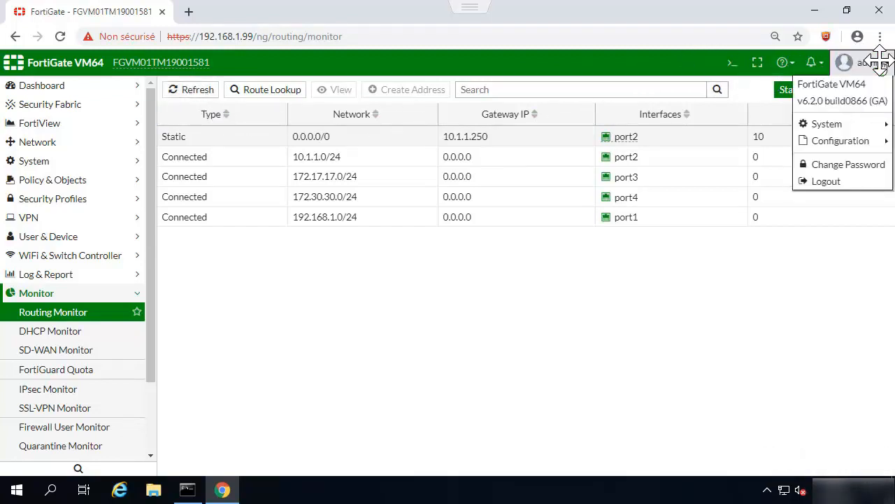
{"action": "mouse_move", "coordinate": [848, 123]}
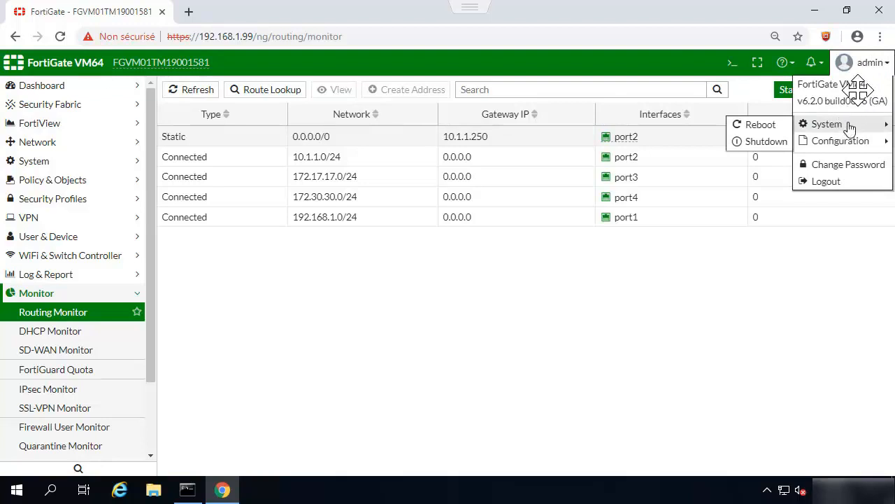
{"action": "mouse_move", "coordinate": [832, 144]}
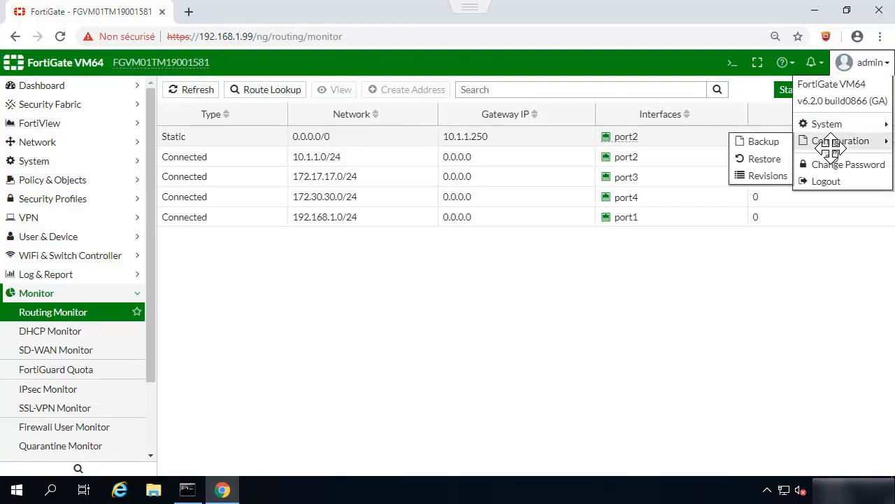
{"action": "left_click", "coordinate": [778, 142]}
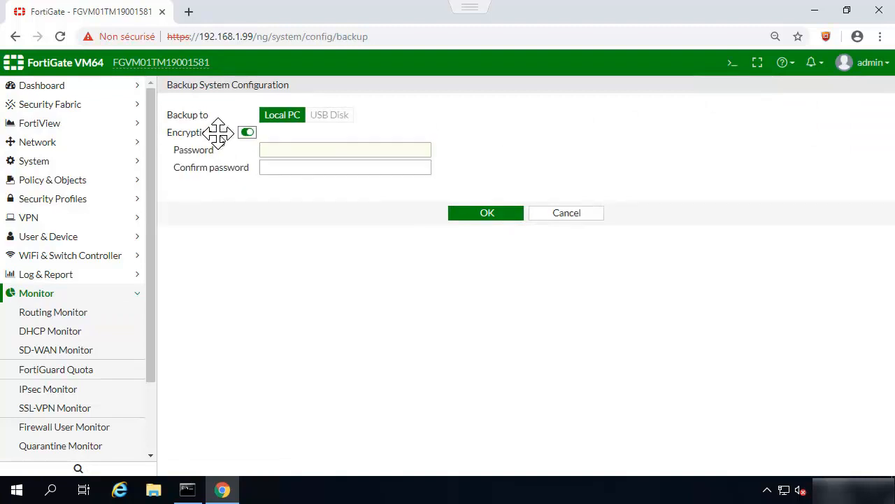
Step: Enter and confirm an encryption password to download the encrypted .conf backup to the local PC
{"action": "left_click", "coordinate": [291, 150]}
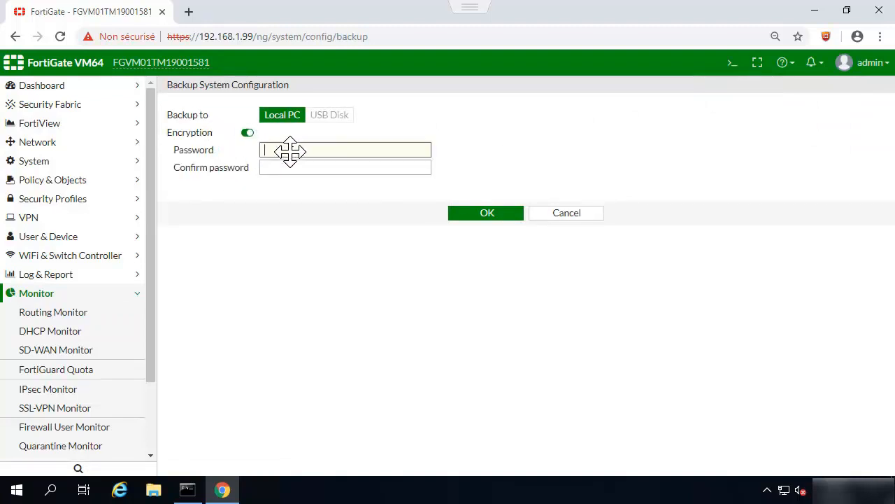
{"action": "type", "text": "••"}
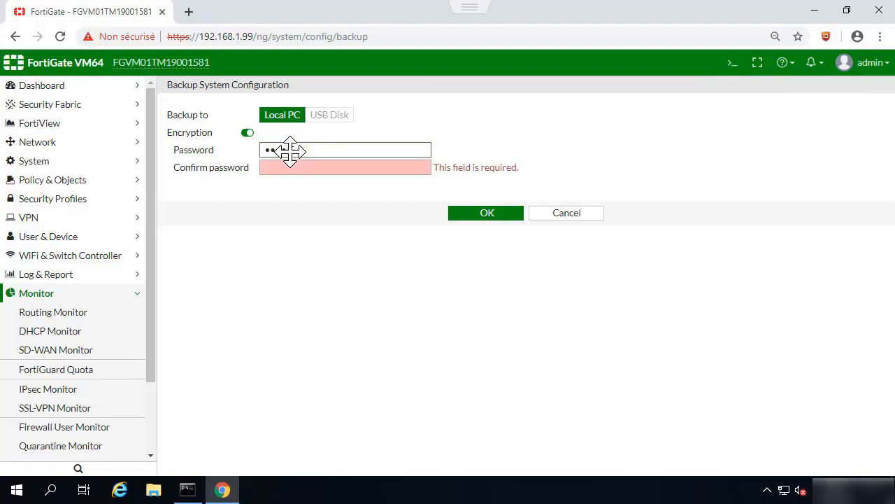
{"action": "key", "text": "BackSpace"}
{"action": "key", "text": "BackSpace"}
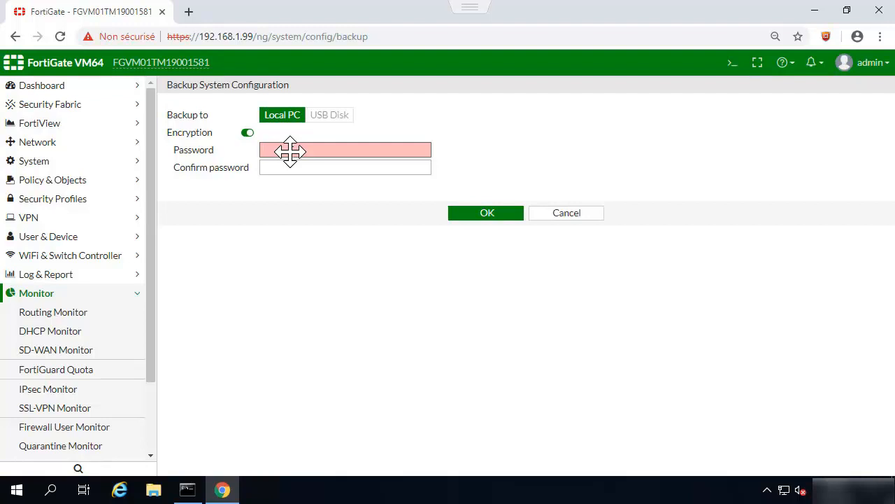
{"action": "type", "text": "•"}
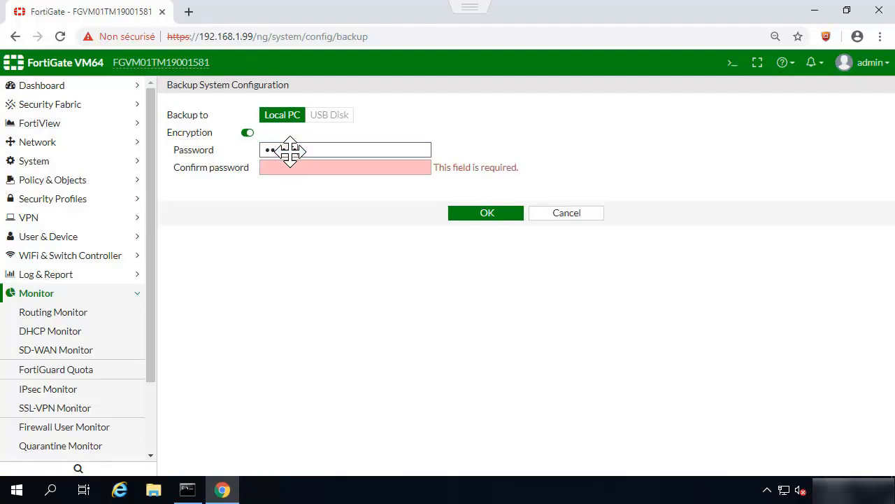
{"action": "key", "text": "Tab"}
{"action": "type", "text": "••••"}
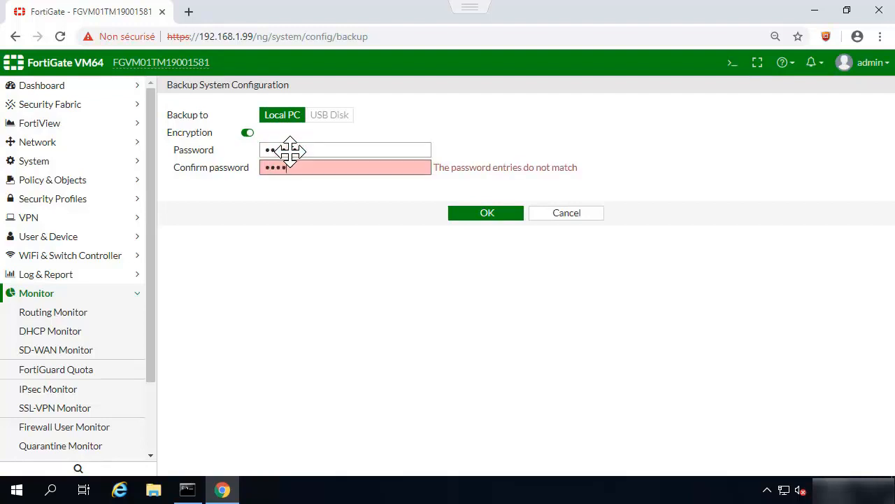
{"action": "type", "text": "•••"}
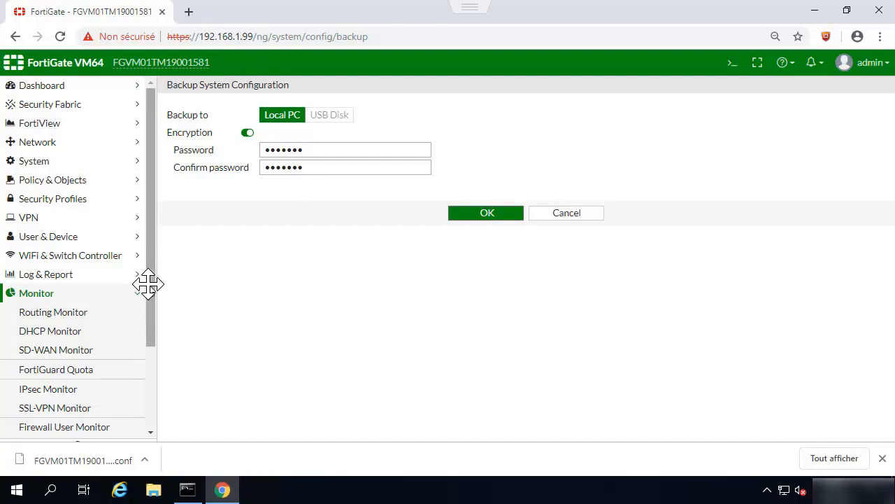
{"action": "scroll", "coordinate": [145, 283], "scroll_direction": "down", "scroll_amount": 2}
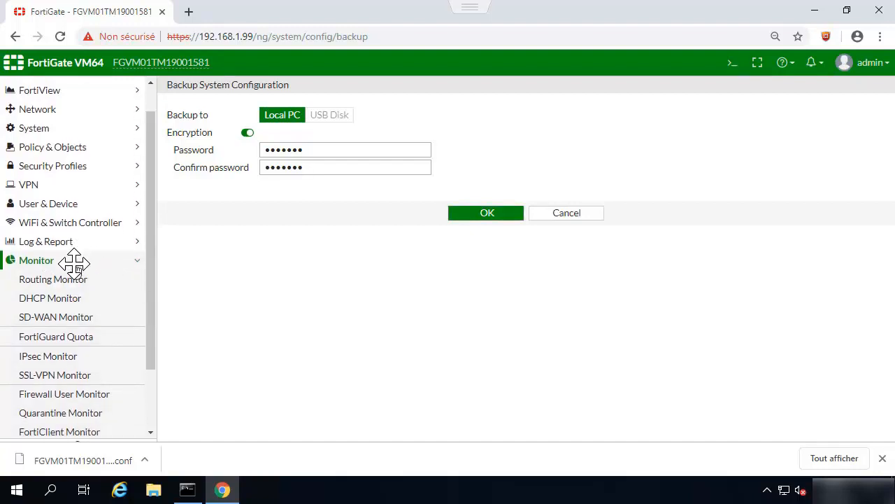
{"action": "left_click", "coordinate": [73, 260]}
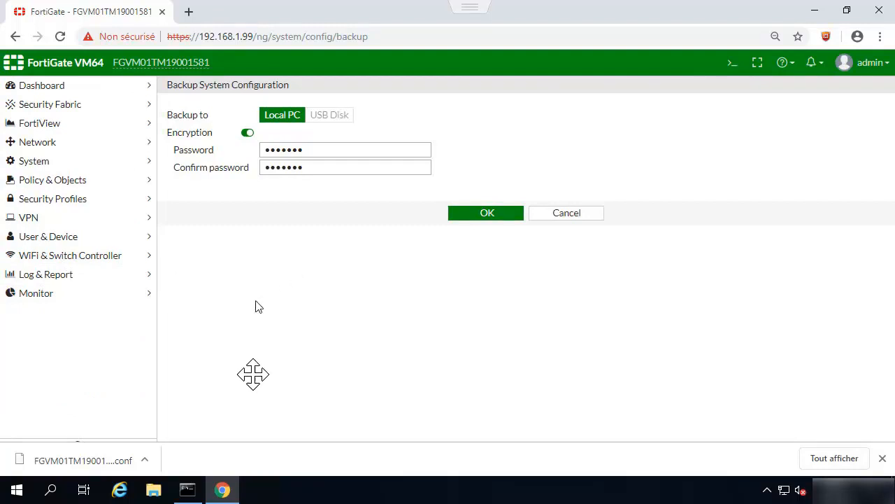
Step: Verify FGVM01TM19001581_20190517_1003.conf (226 Ko) is in Téléchargements, then close Explorer and Chrome's download bar
{"action": "left_click", "coordinate": [148, 491]}
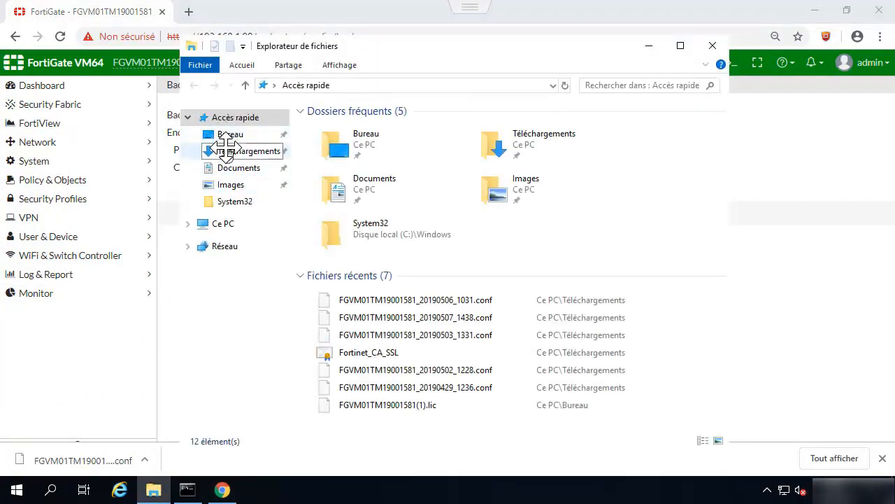
{"action": "left_click", "coordinate": [235, 151]}
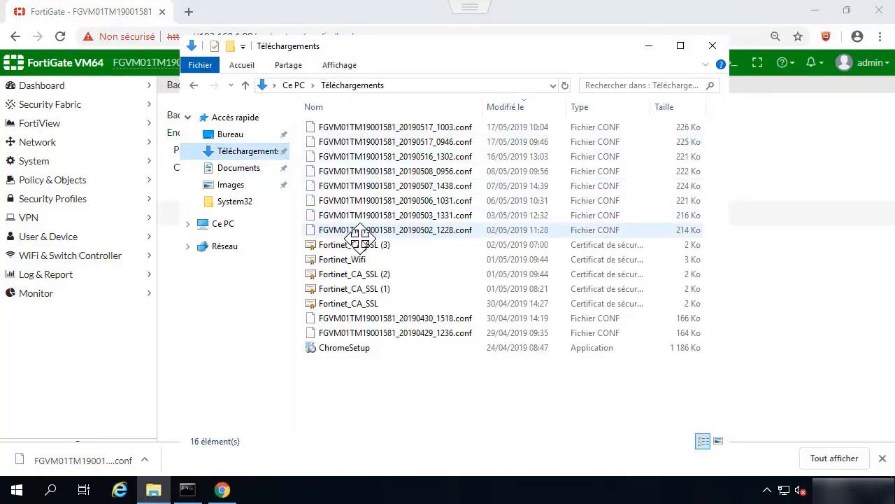
{"action": "left_click", "coordinate": [713, 45]}
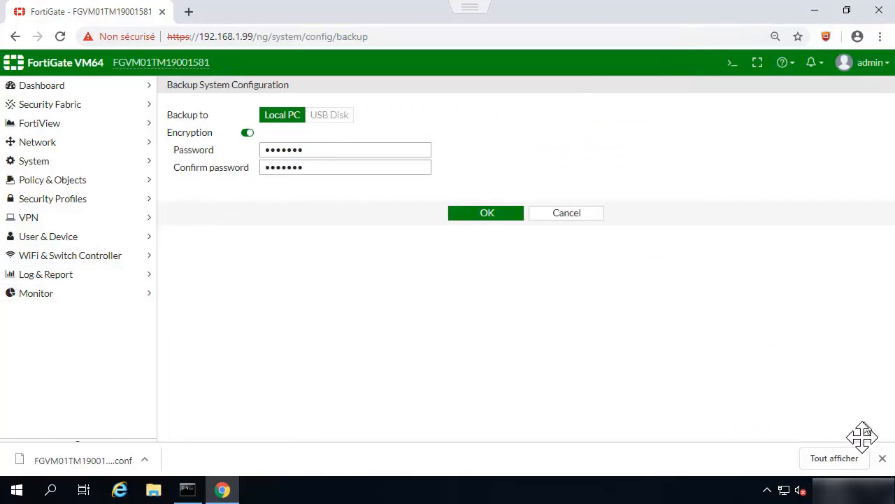
{"action": "left_click", "coordinate": [882, 458]}
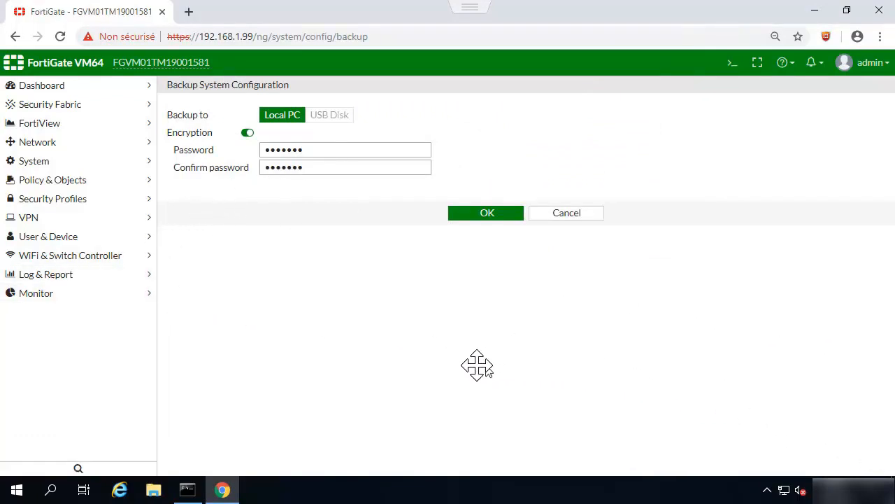